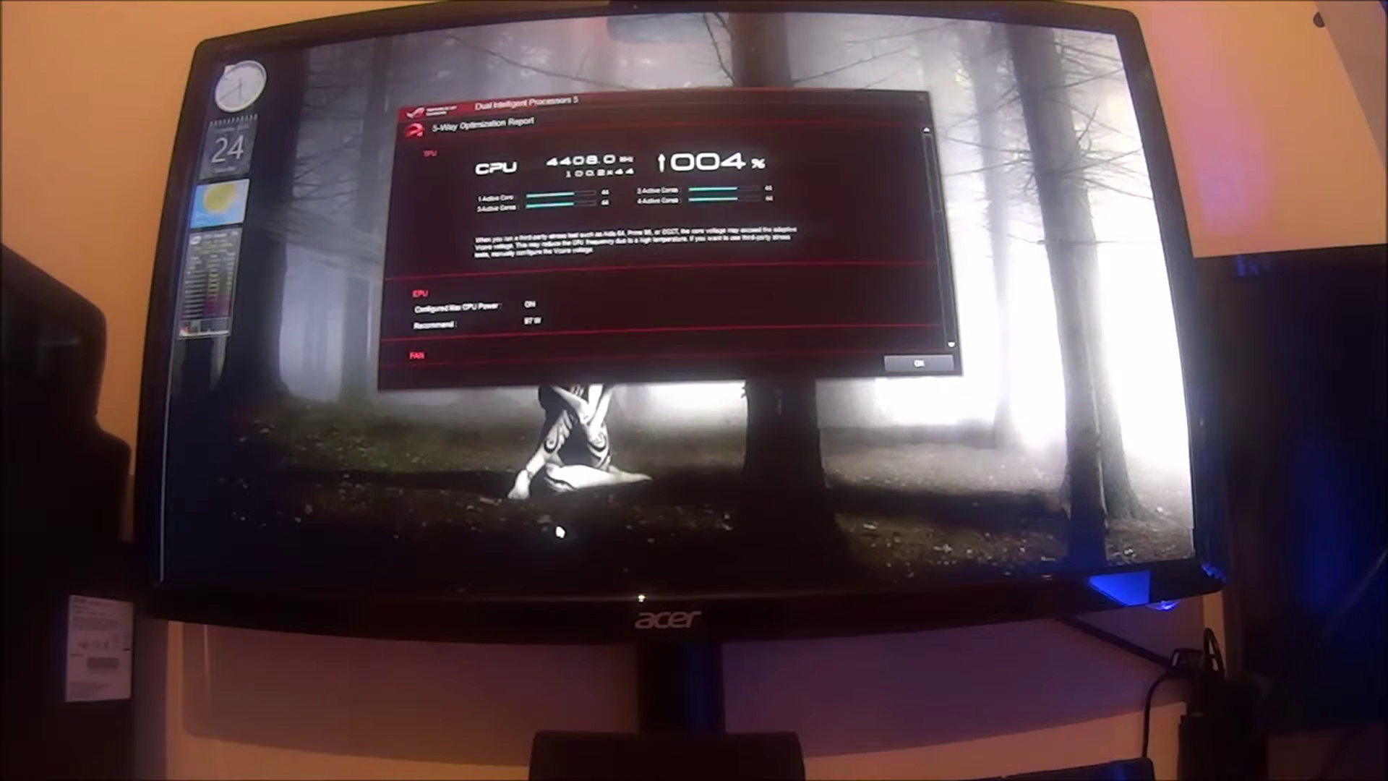
# - Dismiss the completed 5-Way Optimization Report with OK
pyautogui.click(931, 372)
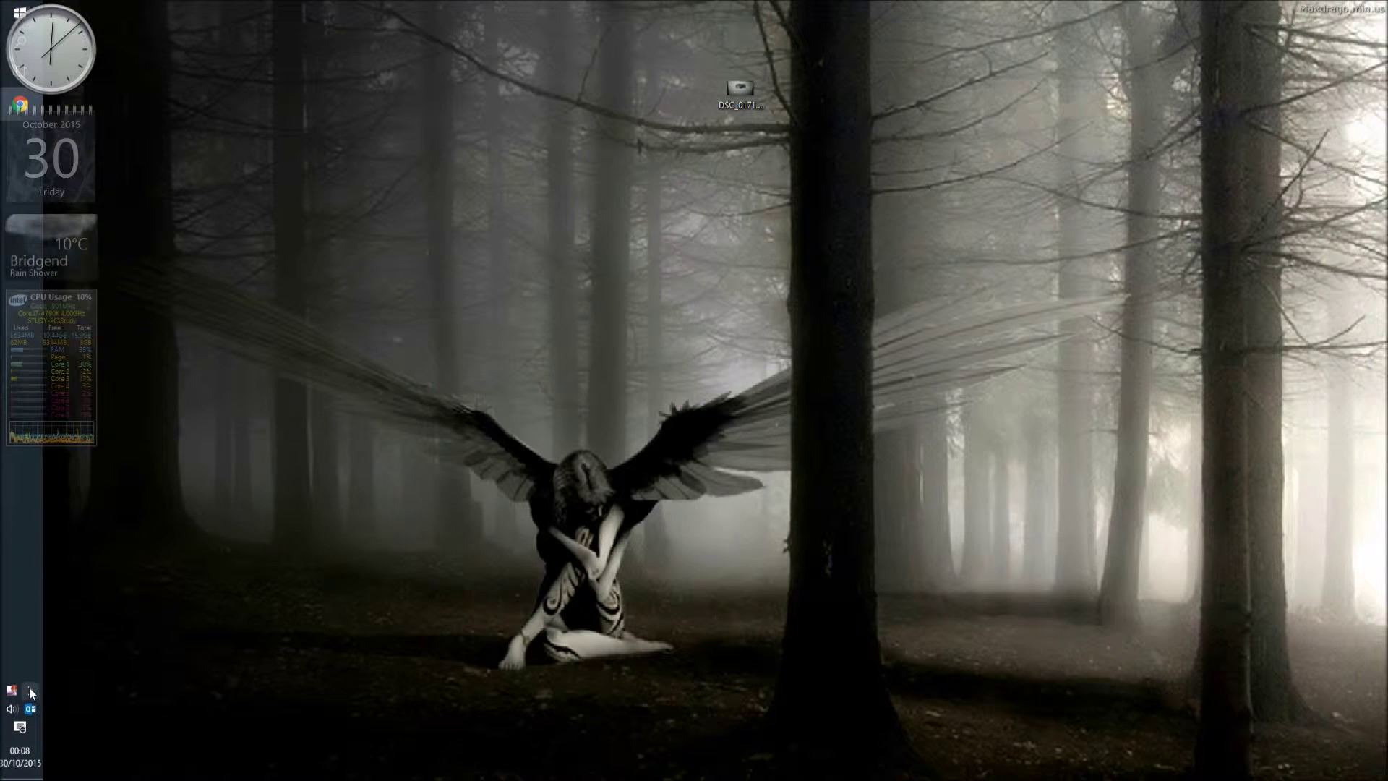
# - Open Dual Intelligent Processors 5 from the tray, then cancel the 5-Way Optimization setup
pyautogui.click(30, 690)
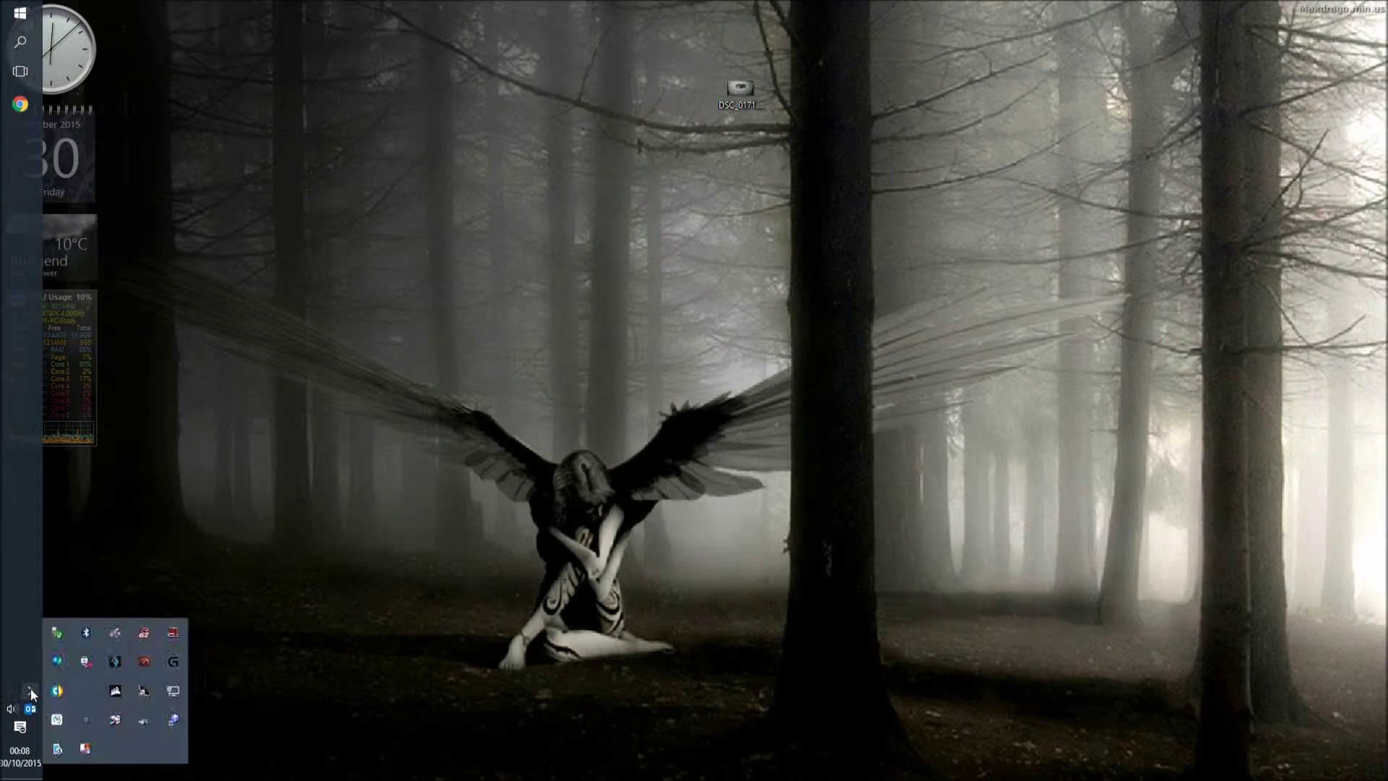
pyautogui.click(119, 665)
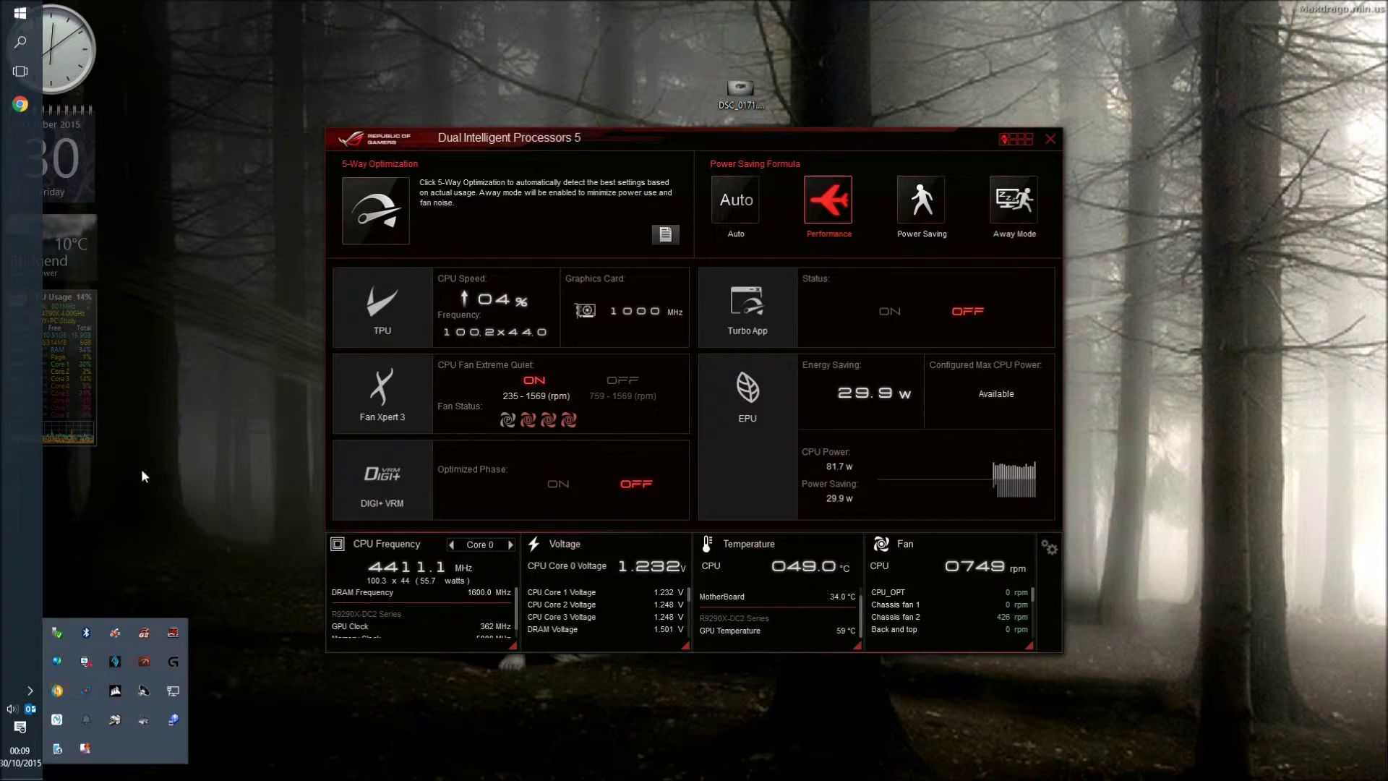
pyautogui.click(39, 471)
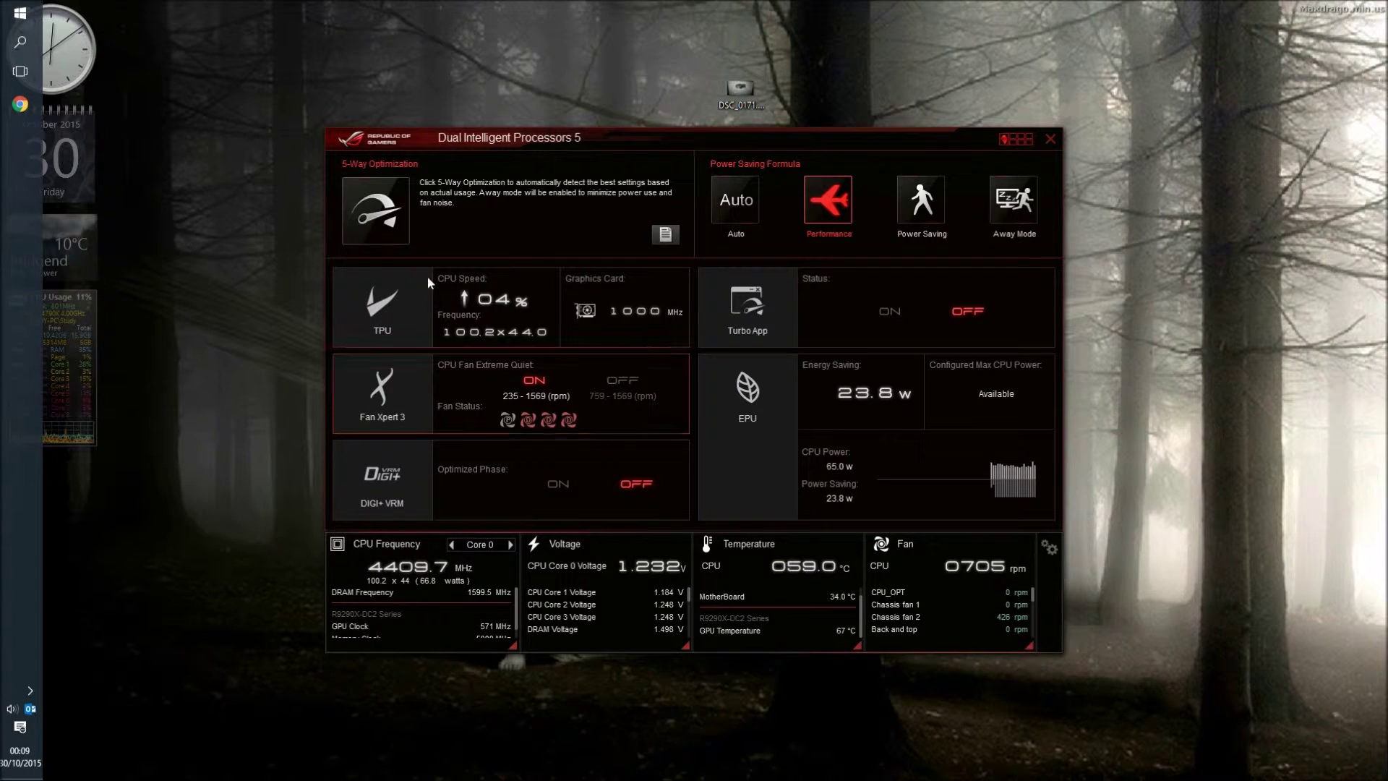
pyautogui.click(395, 206)
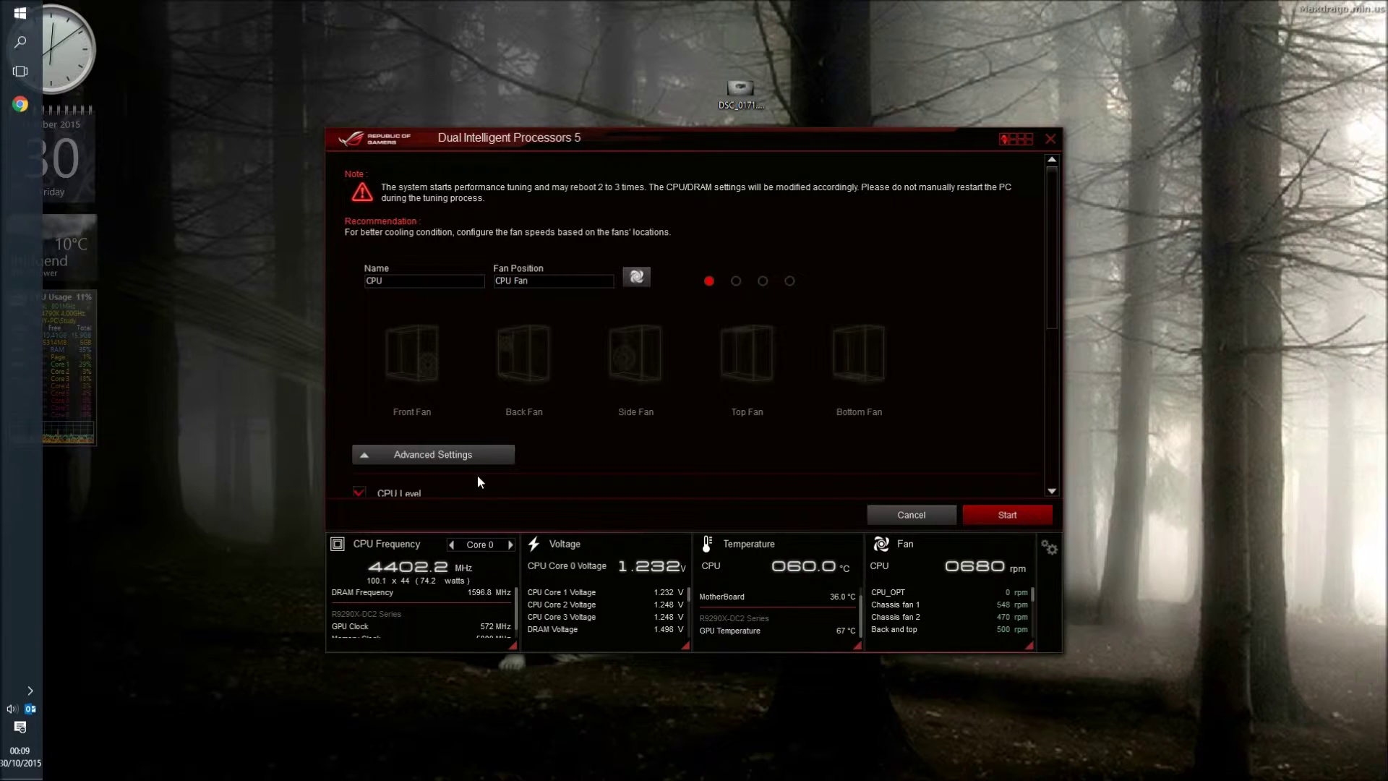
pyautogui.click(920, 512)
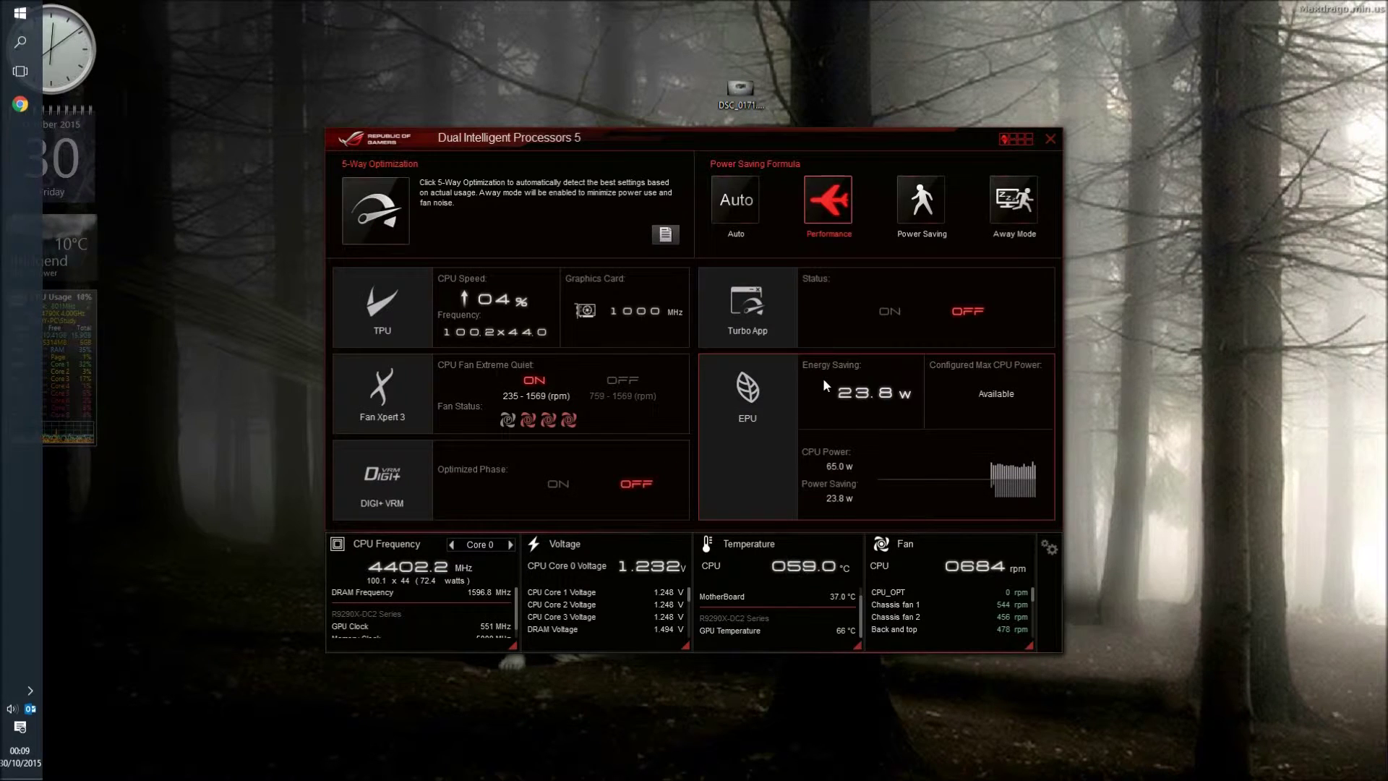
# - In Fan Xpert 3, run a Fan Position Search to spin and locate the CPU fan
pyautogui.click(381, 393)
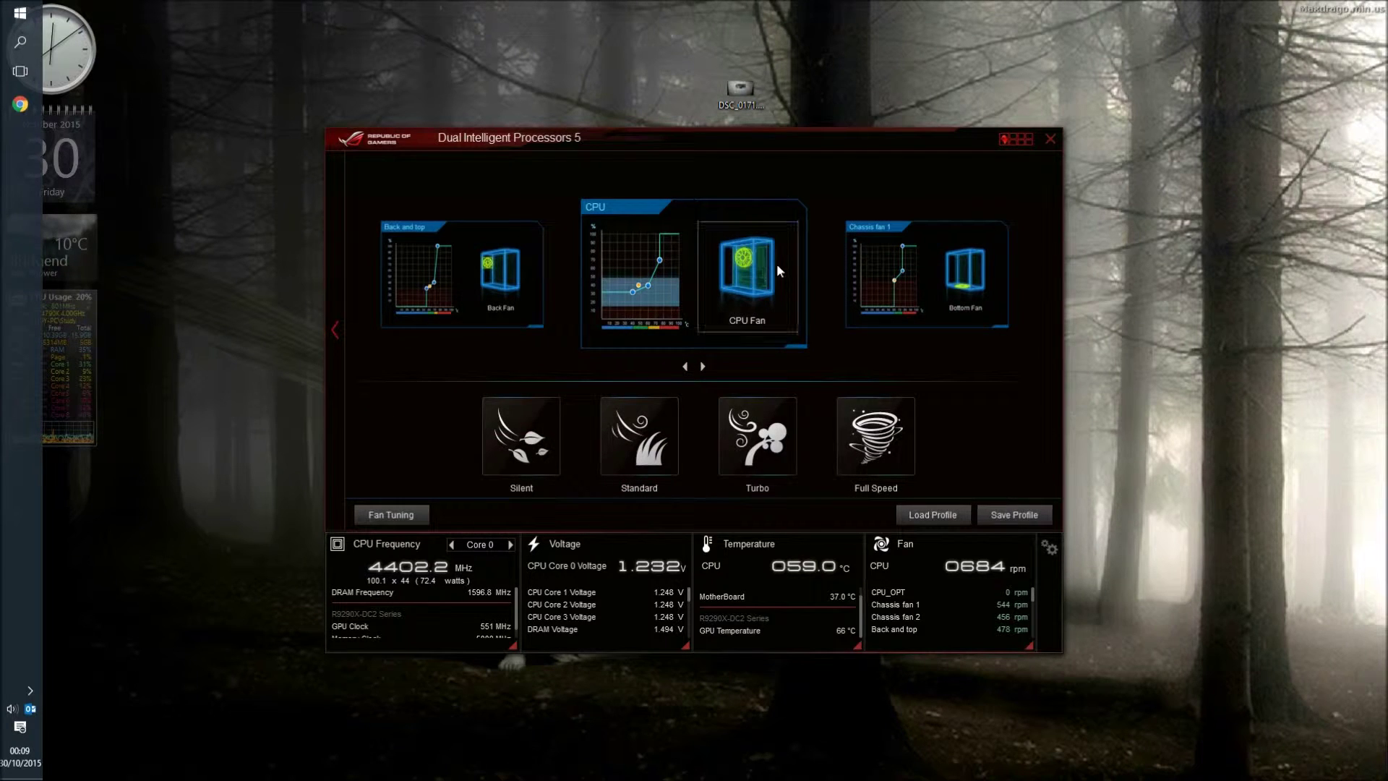
pyautogui.click(774, 288)
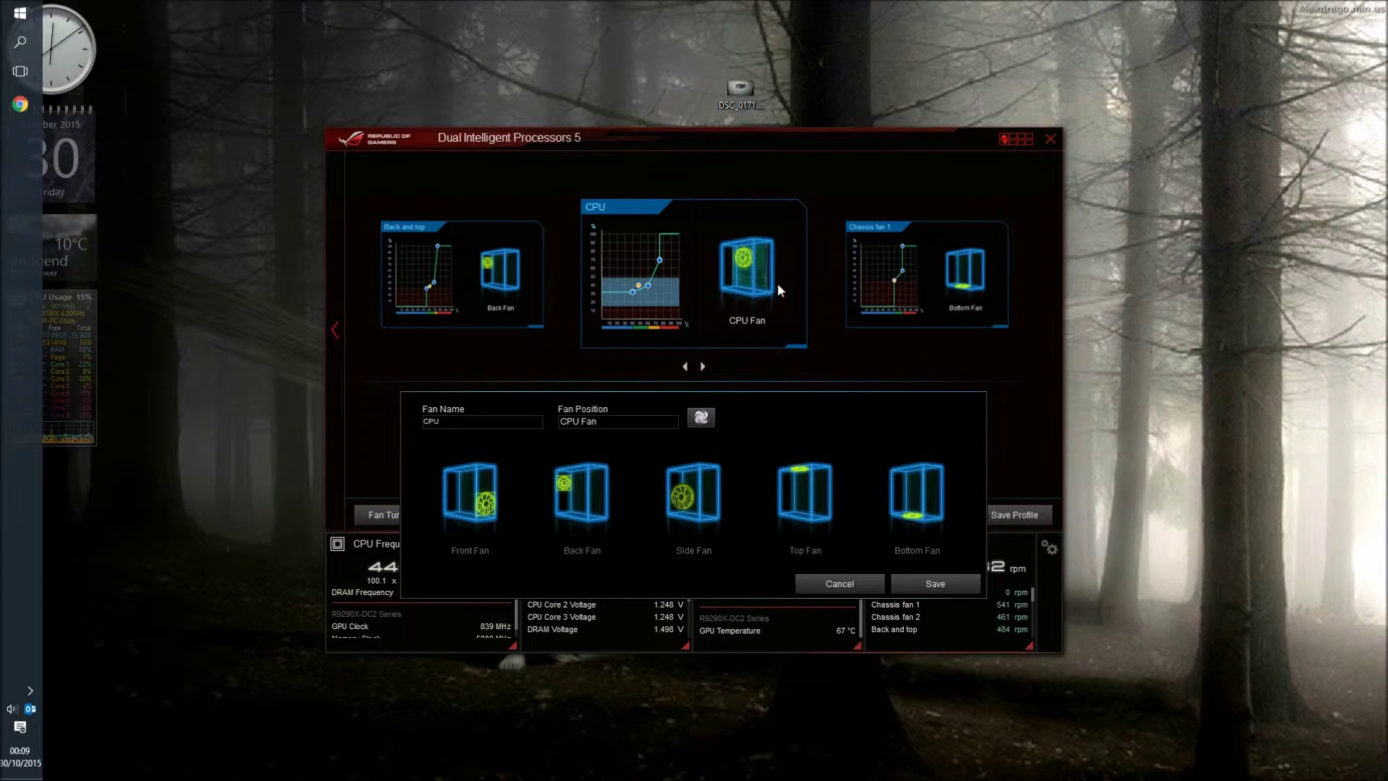
pyautogui.click(706, 423)
pyautogui.click(837, 479)
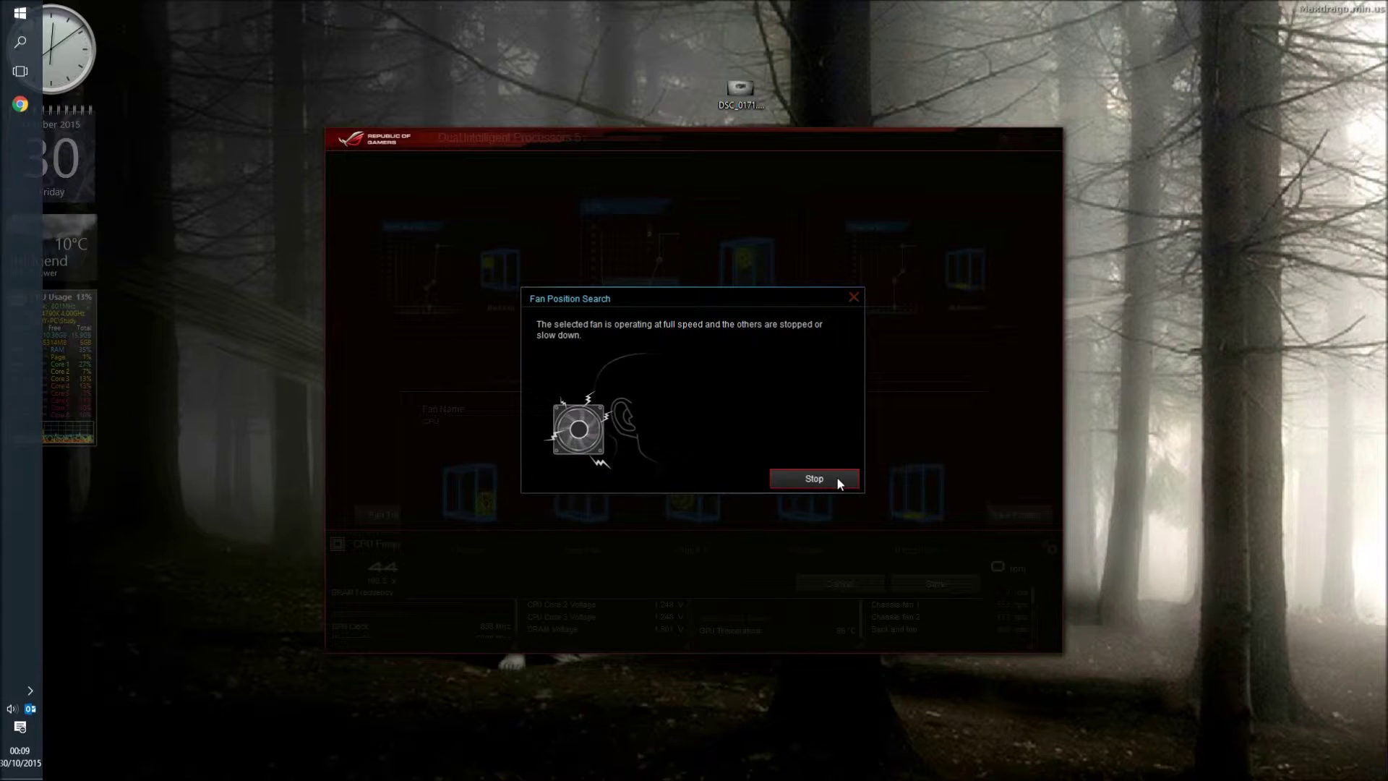
pyautogui.click(836, 477)
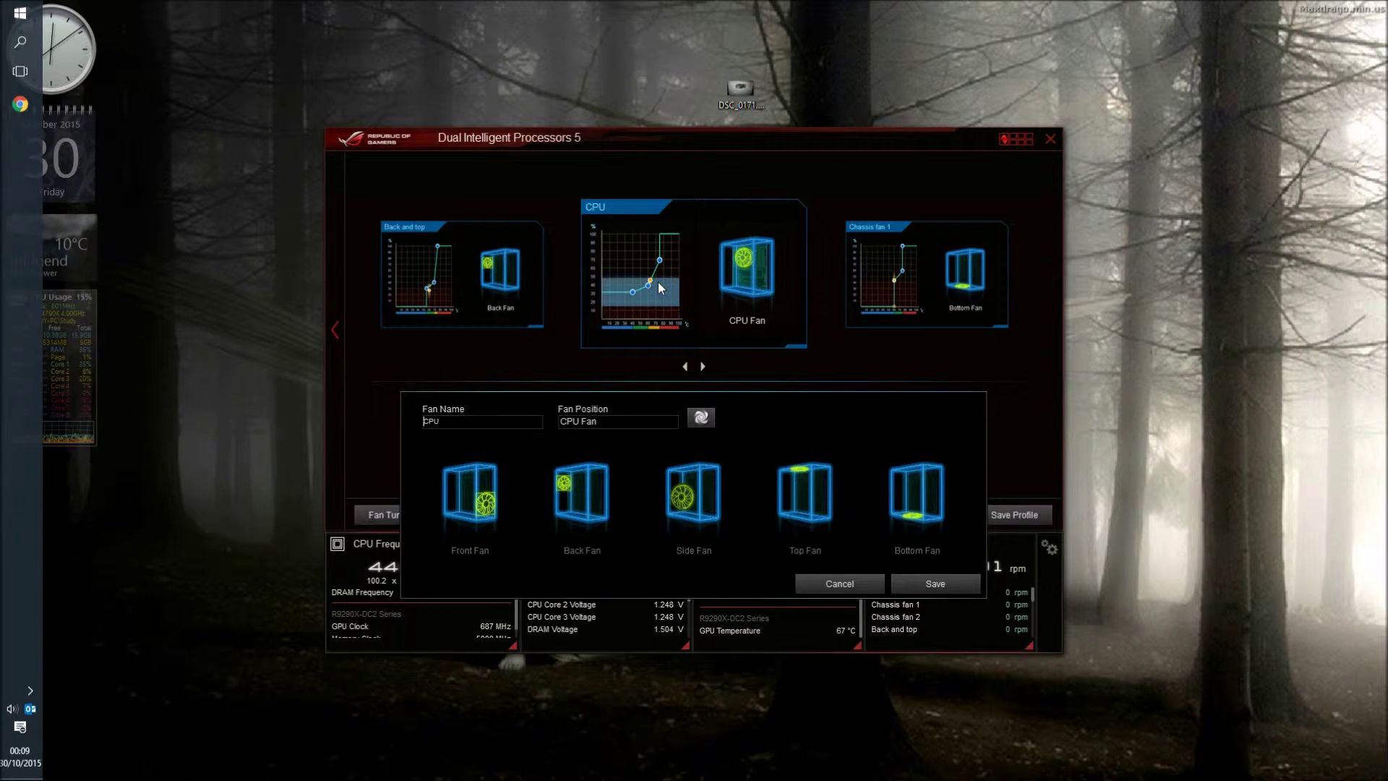
# - Inspect the CPU fan's Smart Mode curve points, then return to the main overview
pyautogui.click(857, 579)
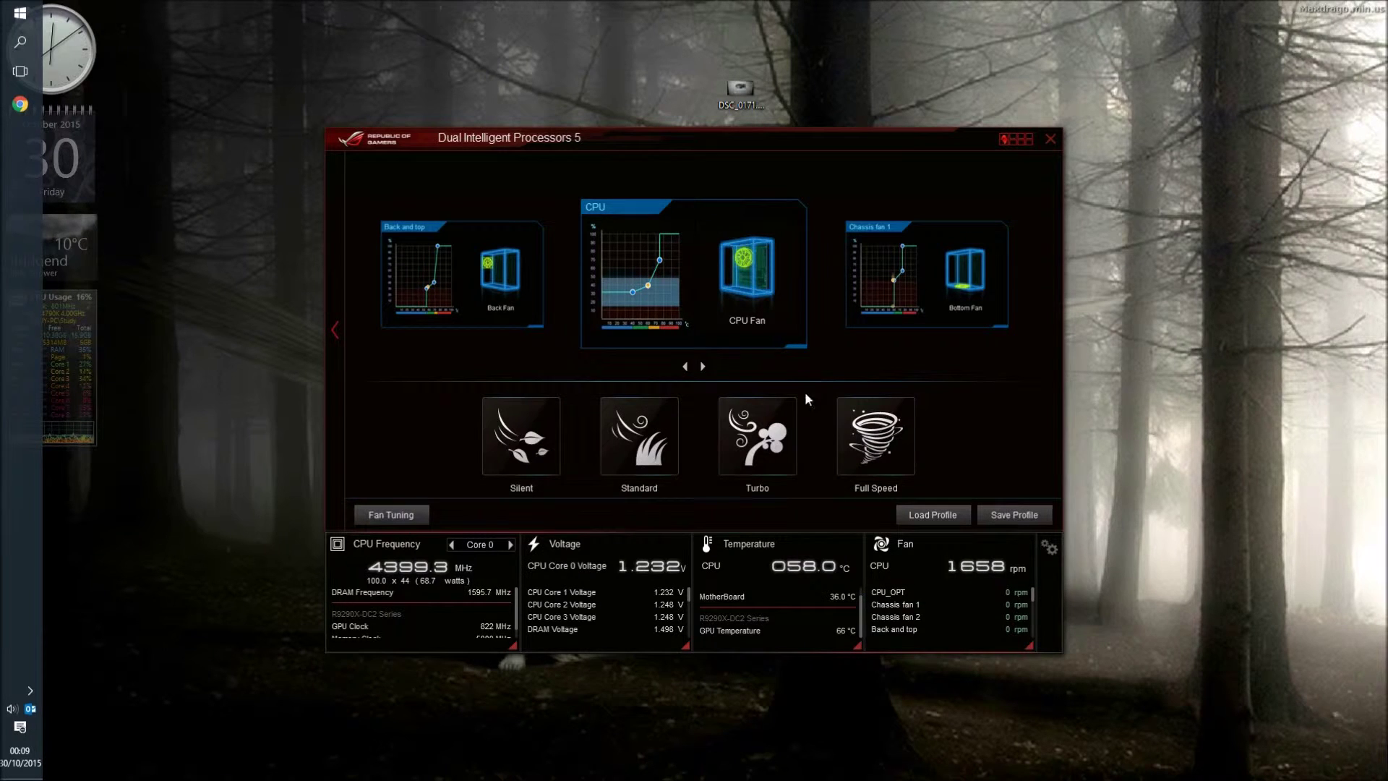
pyautogui.click(651, 258)
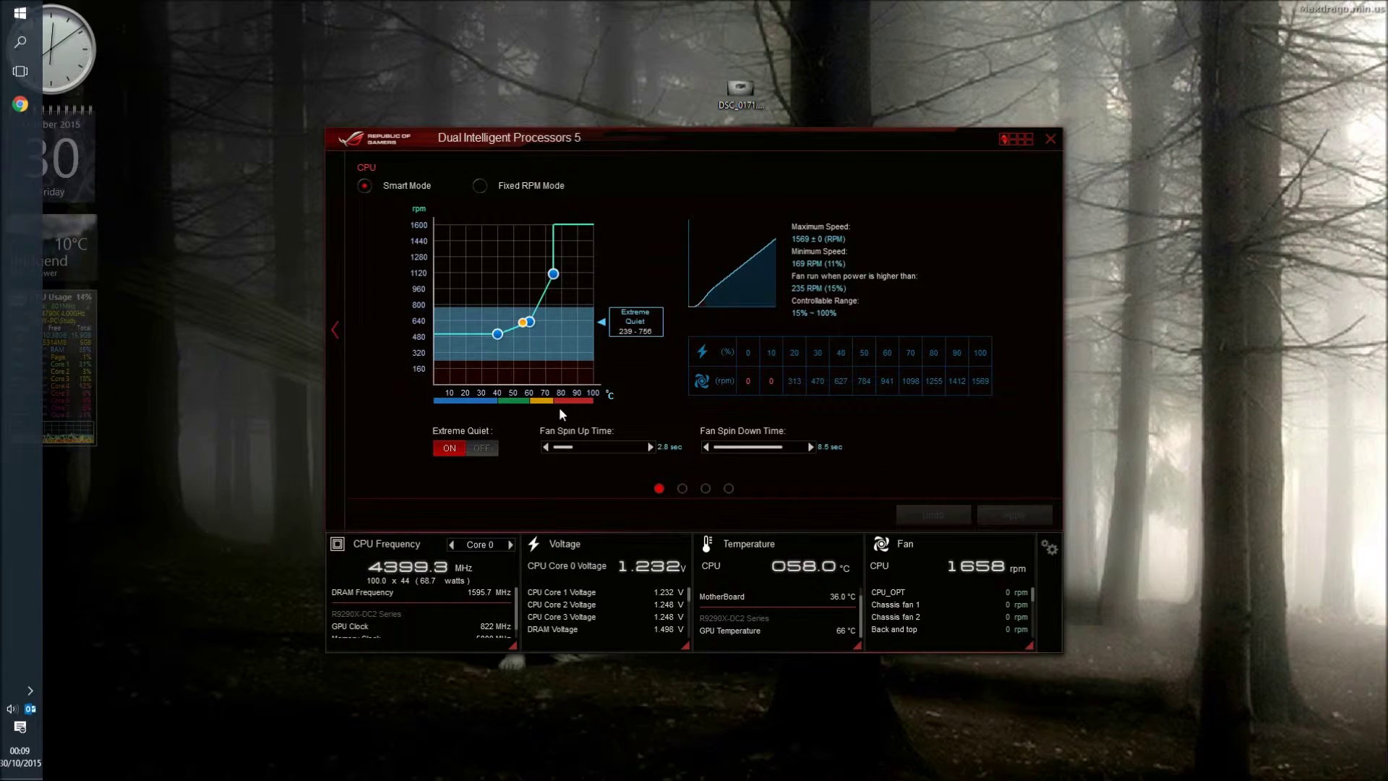
pyautogui.moveTo(497, 337)
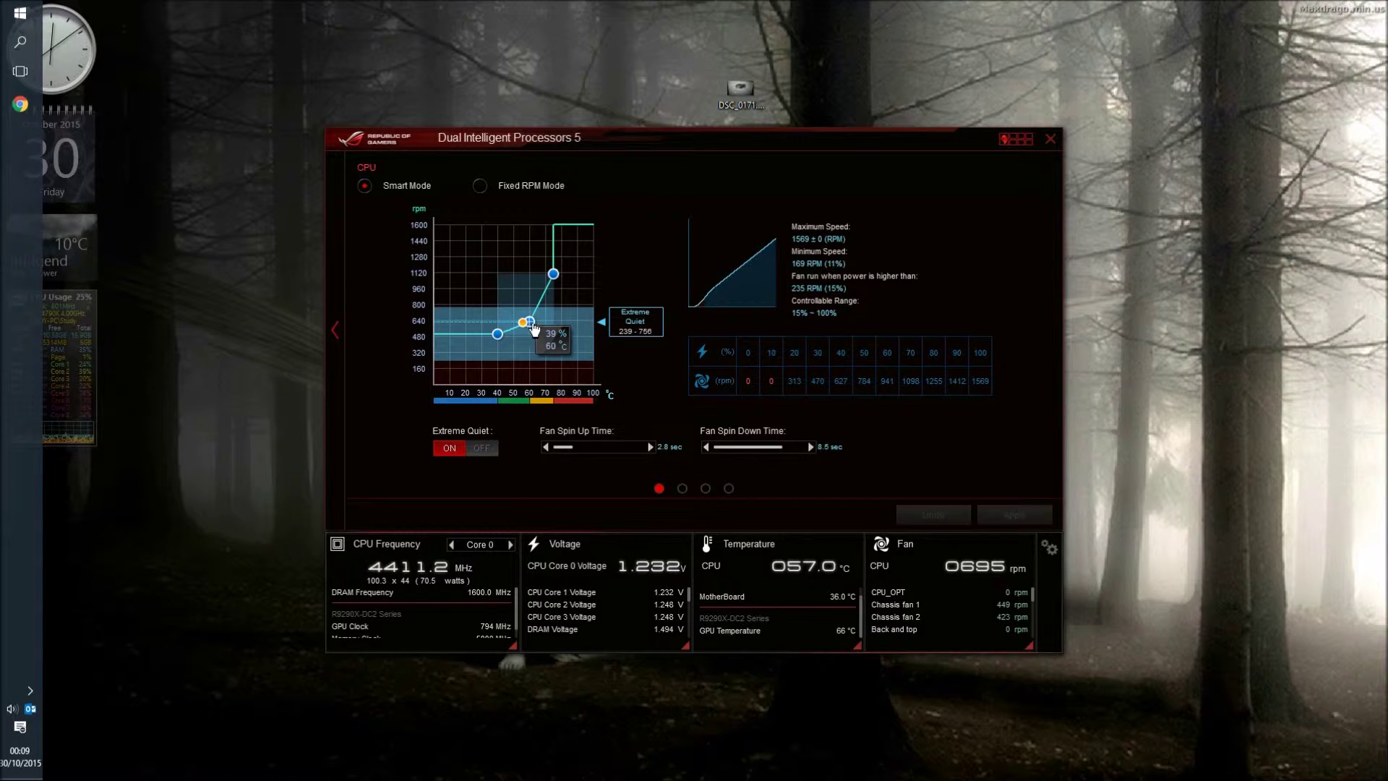
pyautogui.moveTo(555, 277)
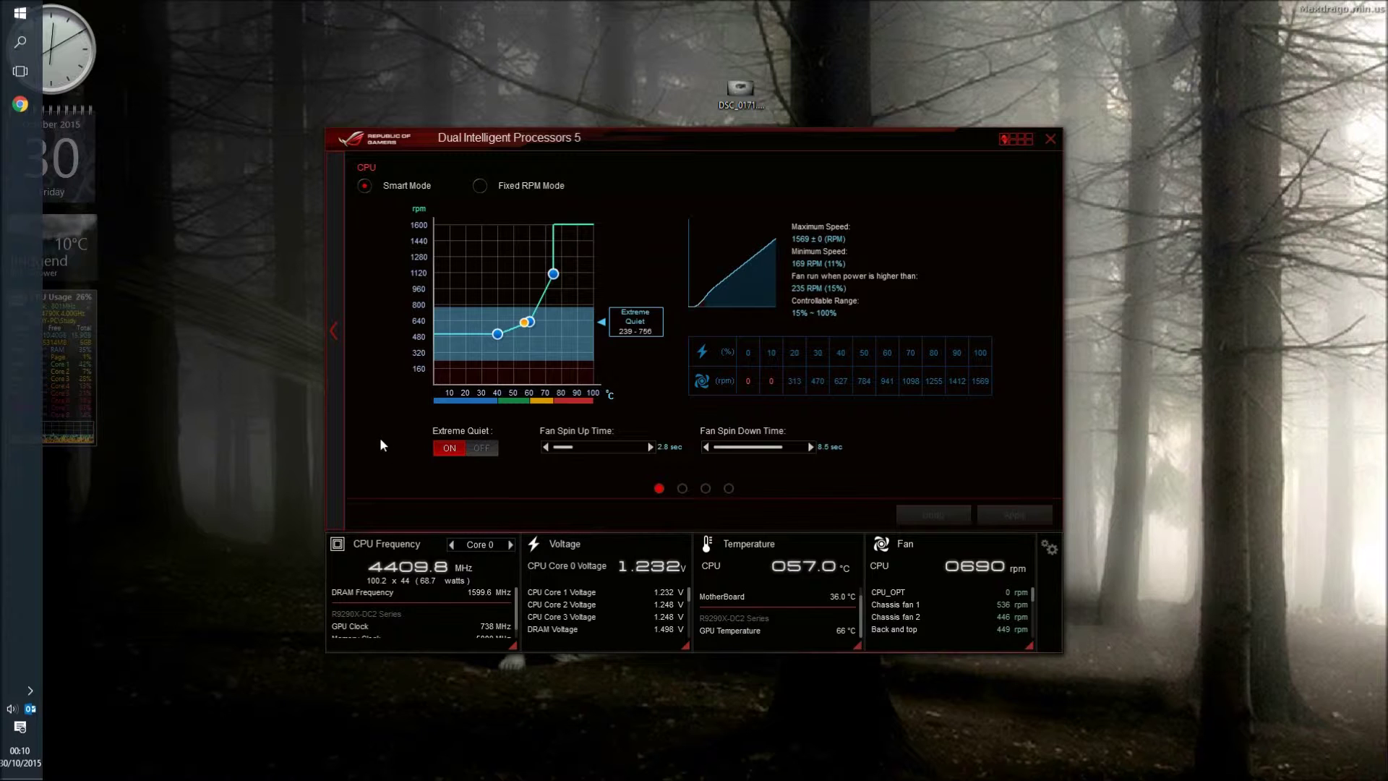
pyautogui.click(401, 486)
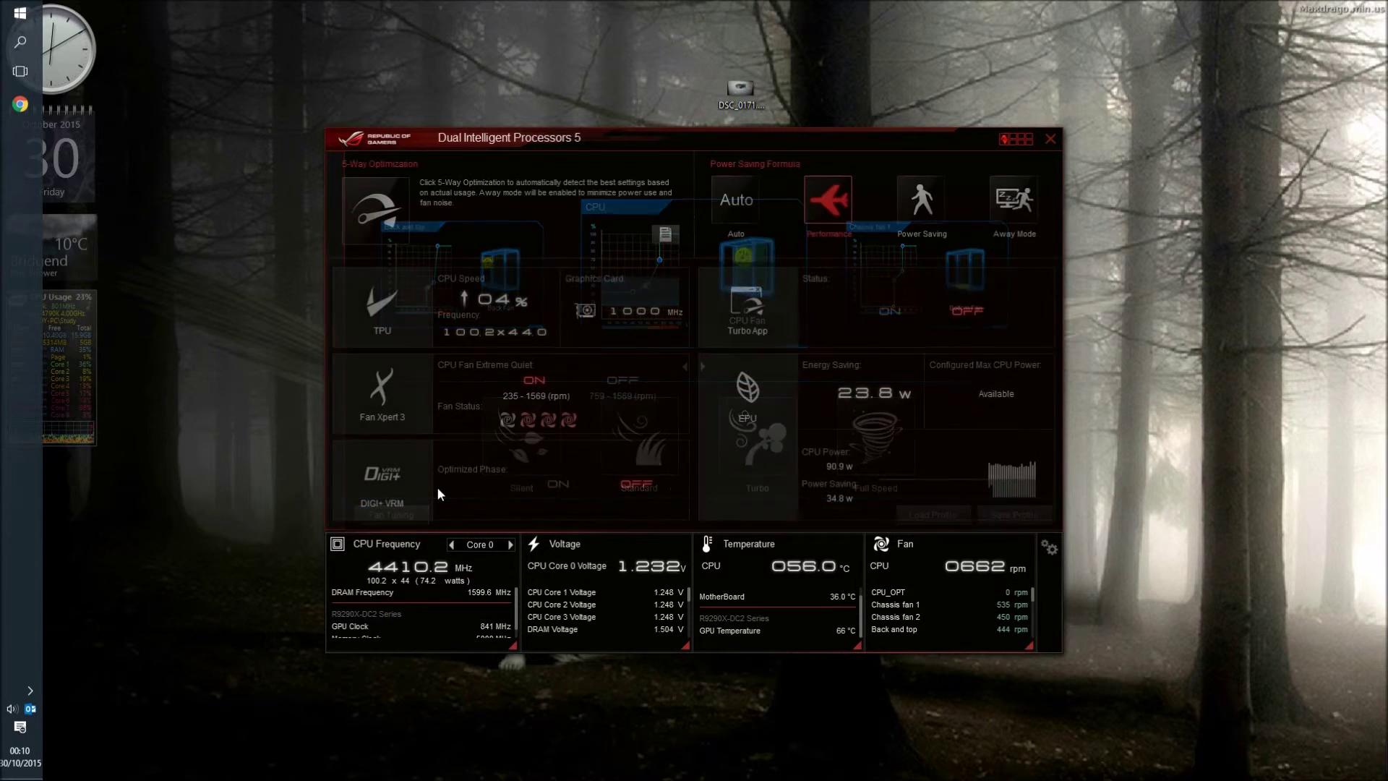
# - Centre Chassis fan 1, confirm its Bottom Fan position, and open its Smart Mode curve
pyautogui.click(375, 386)
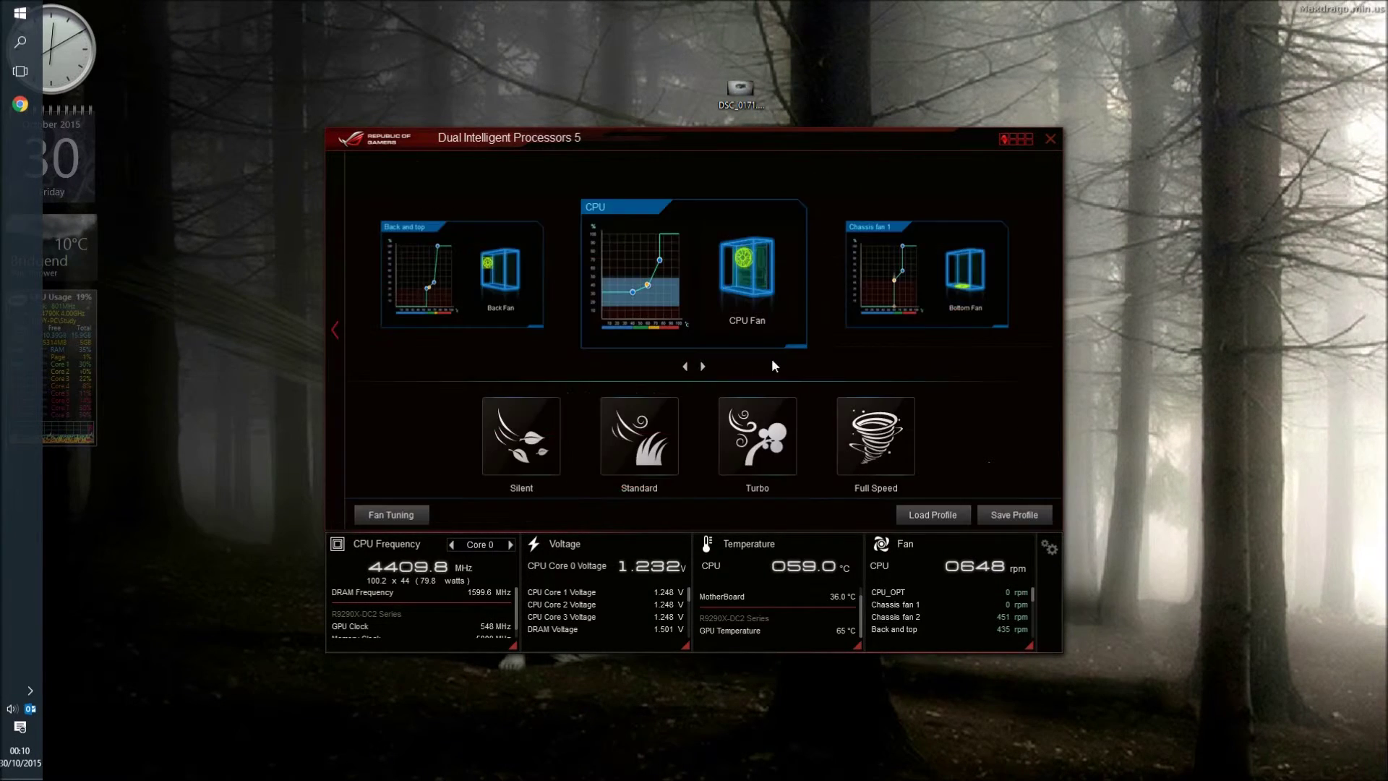
pyautogui.click(961, 283)
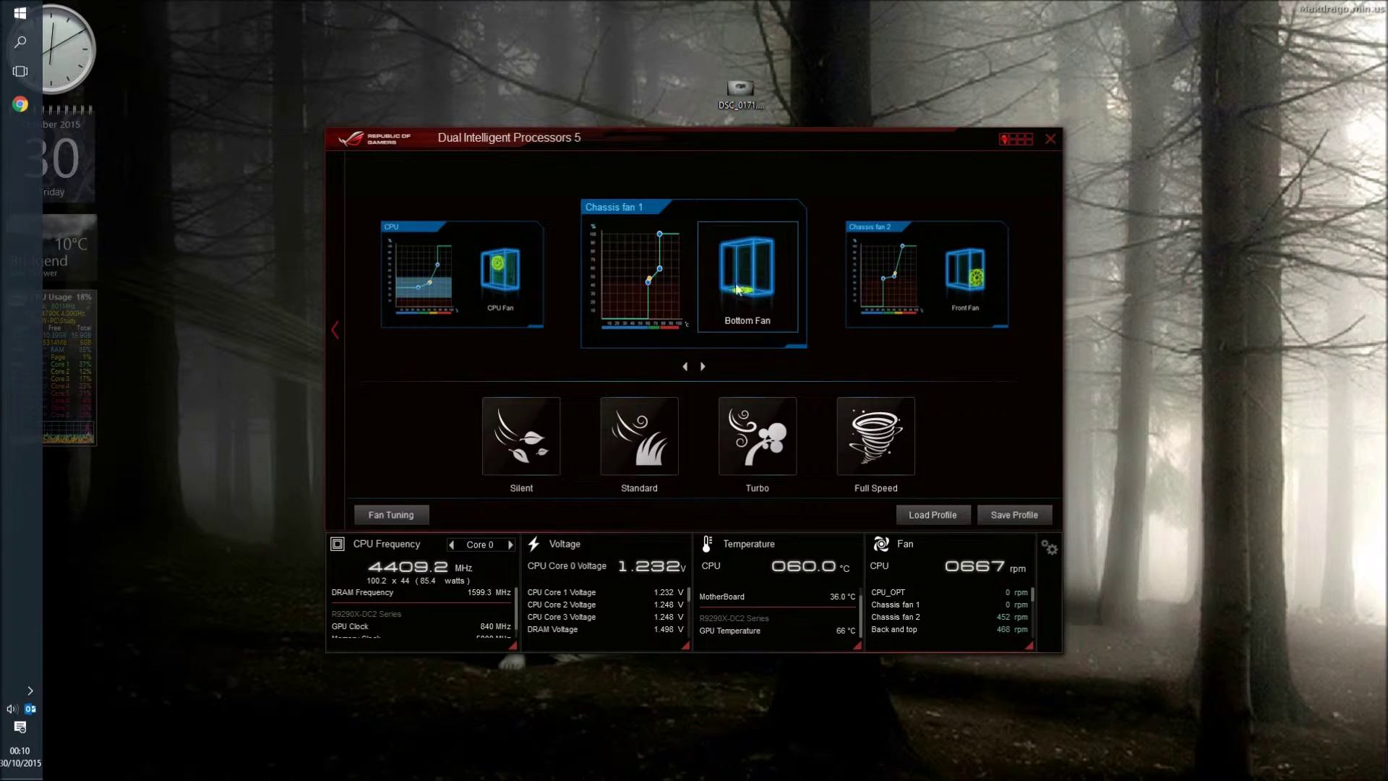
pyautogui.click(736, 286)
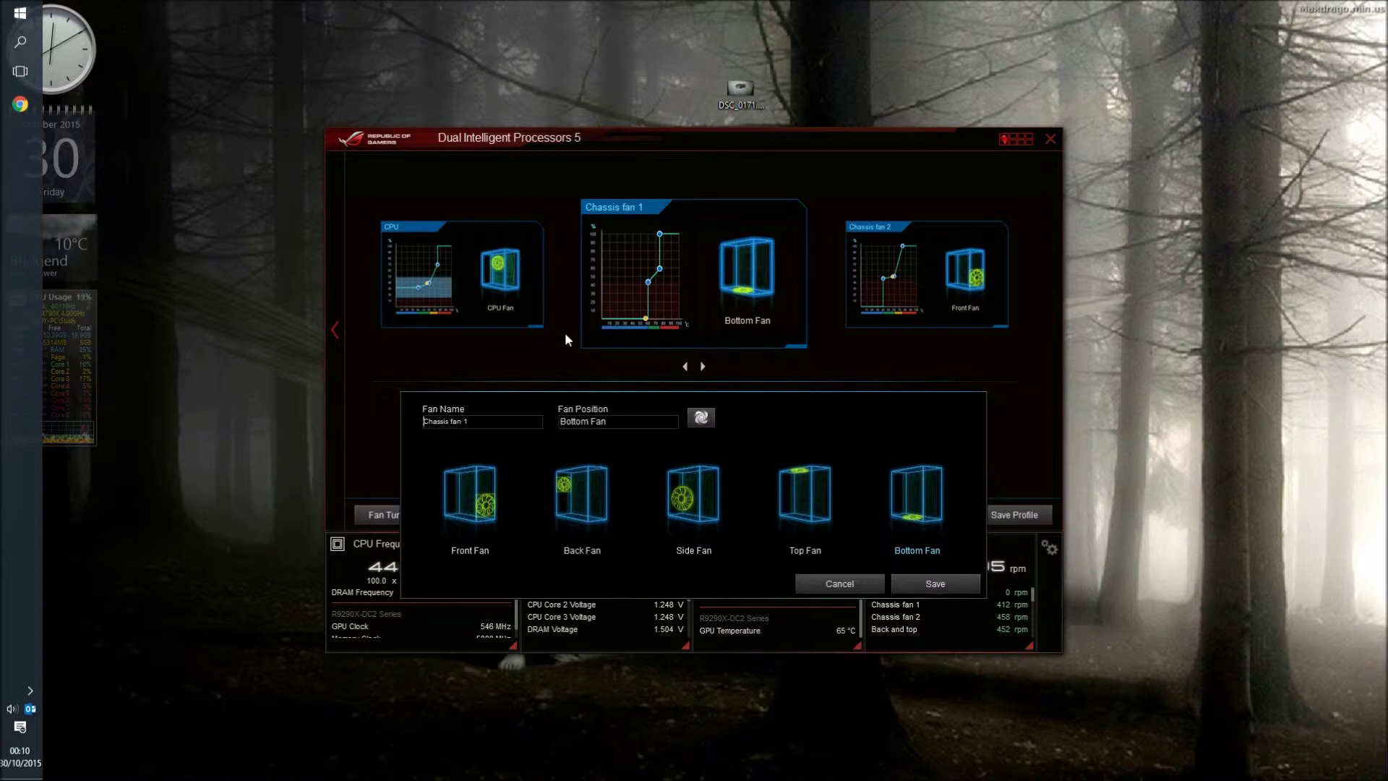
pyautogui.click(842, 582)
pyautogui.click(665, 308)
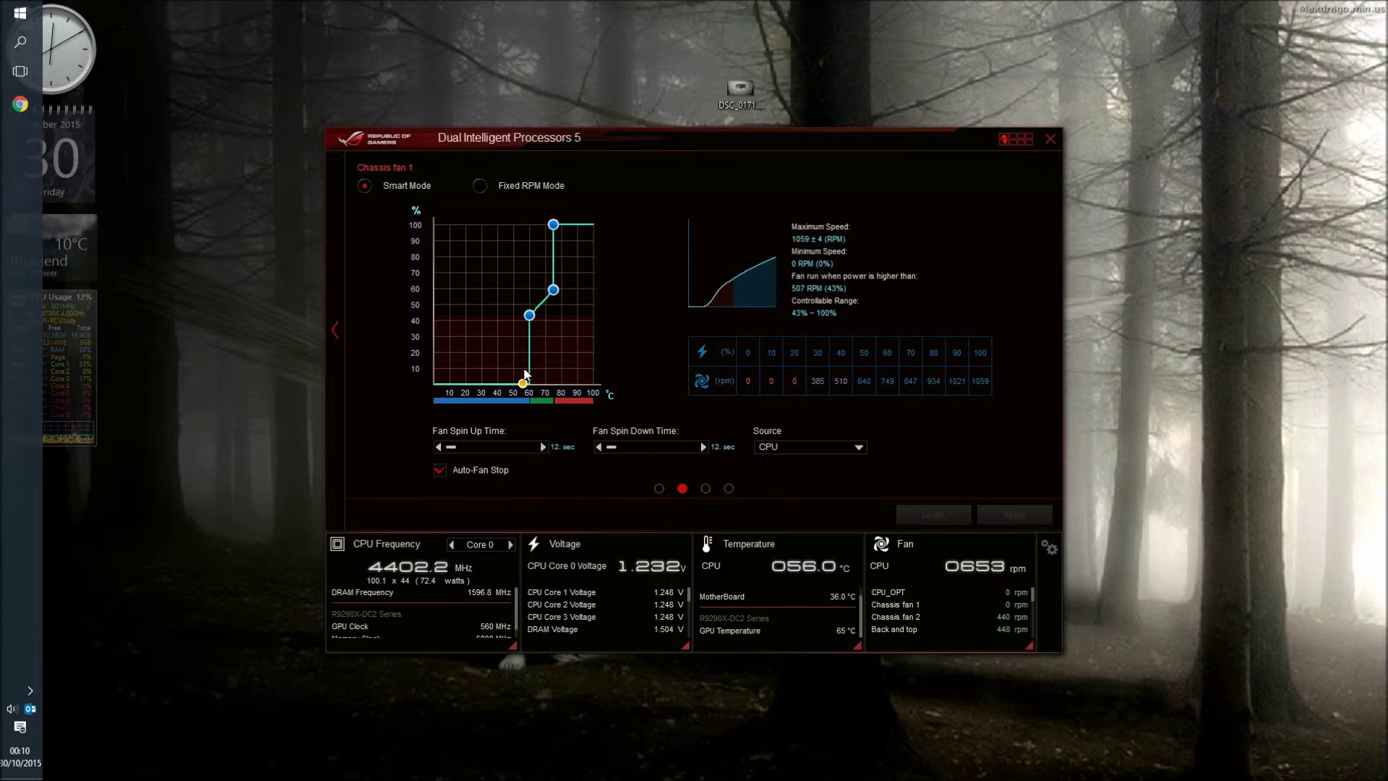
# - Move Chassis fan 1's lowest curve point to about 53 °C and go back to the overview
pyautogui.moveTo(524, 370); pyautogui.dragTo(519, 374)
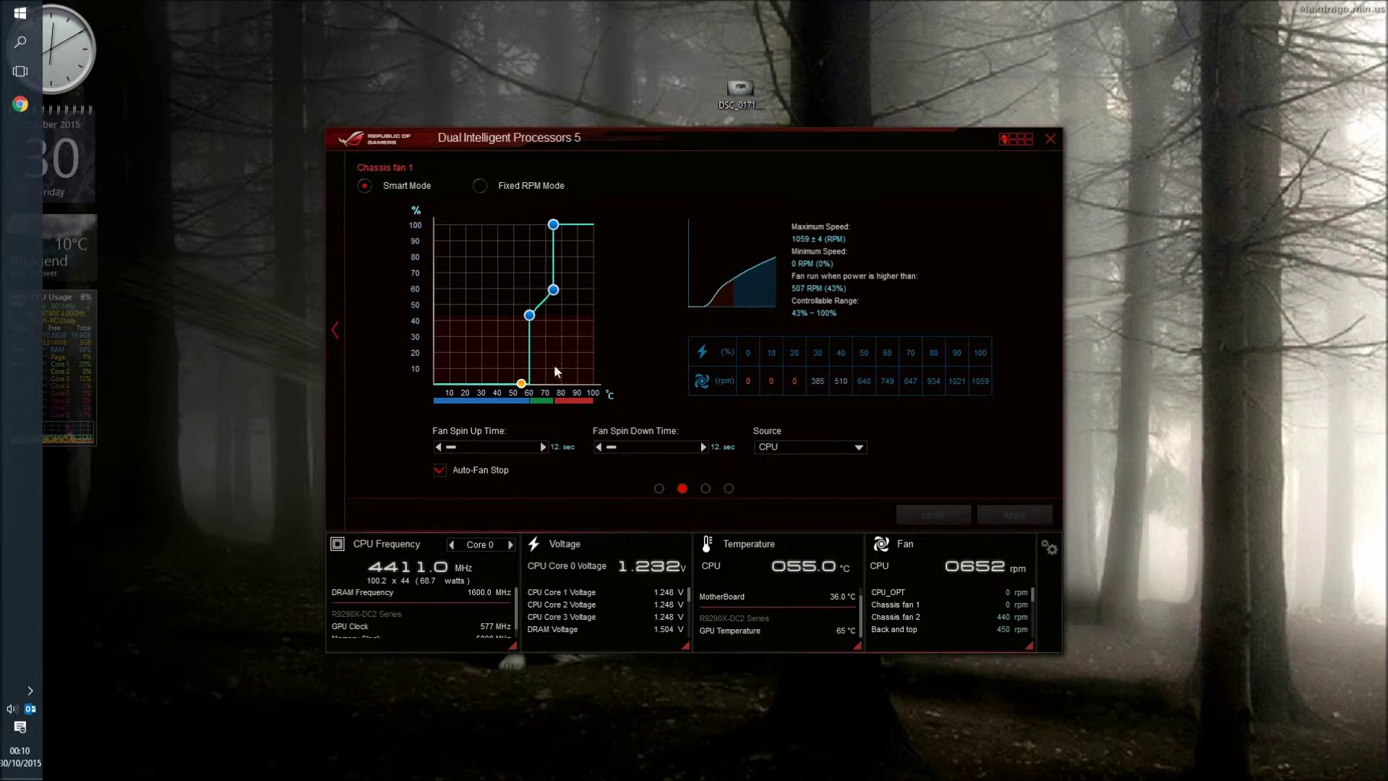
pyautogui.click(336, 331)
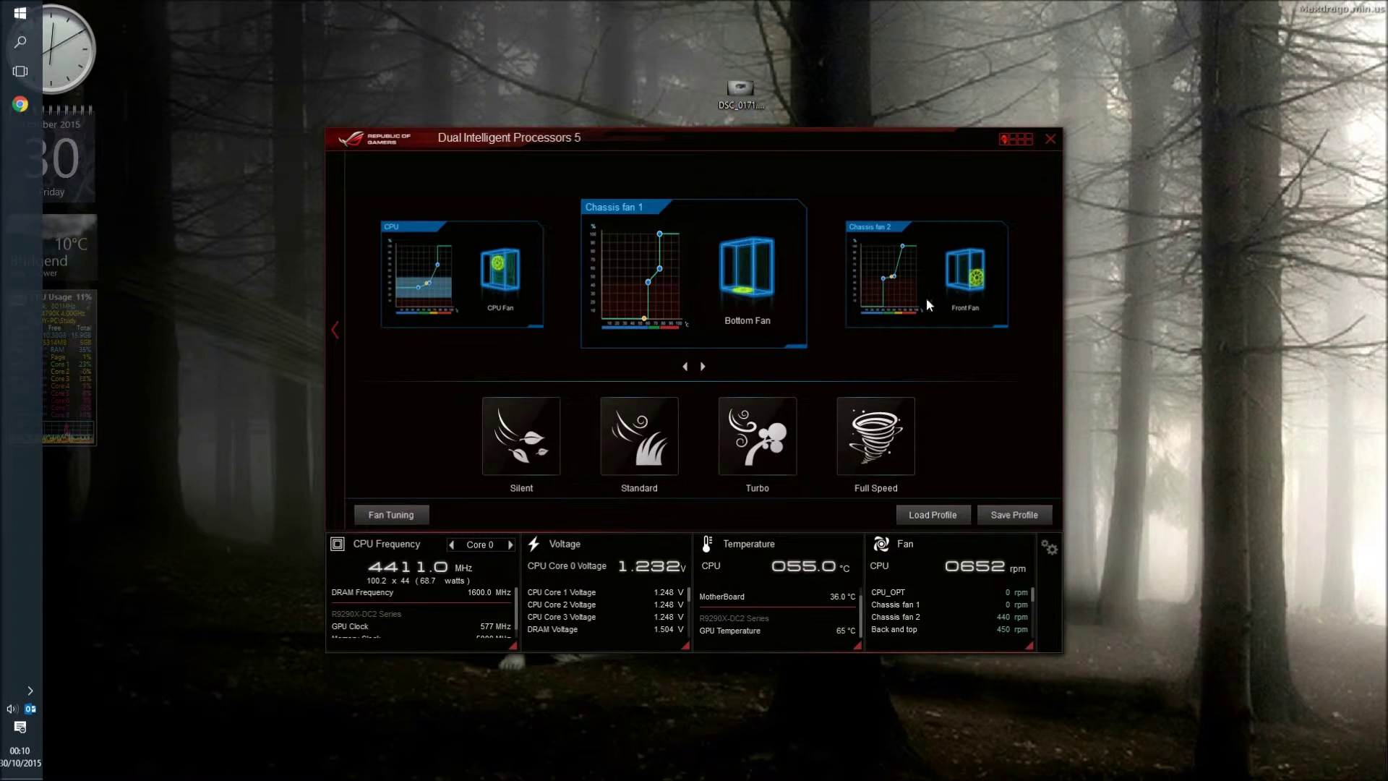
# - Centre Chassis fan 2, check its Front Fan position, and review its Smart Mode curve
pyautogui.click(952, 292)
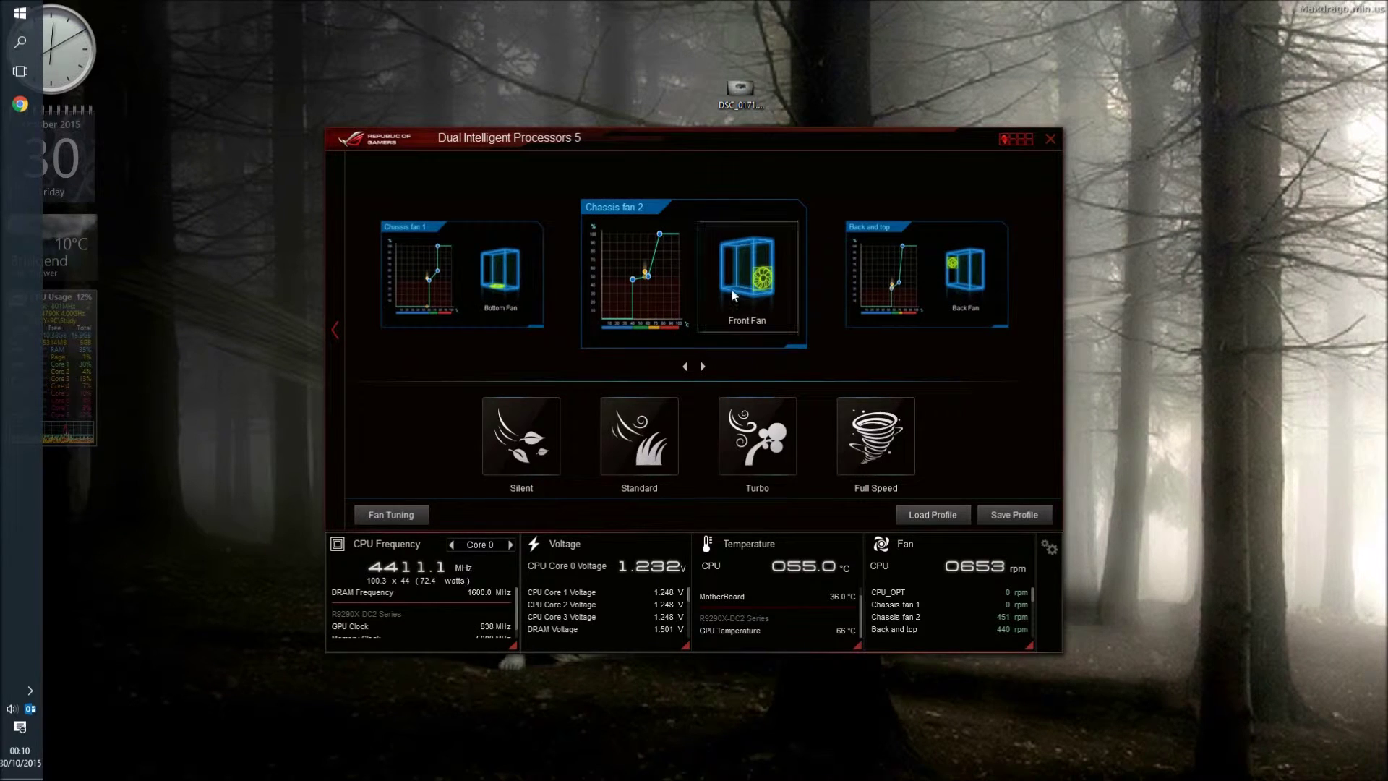
pyautogui.click(732, 291)
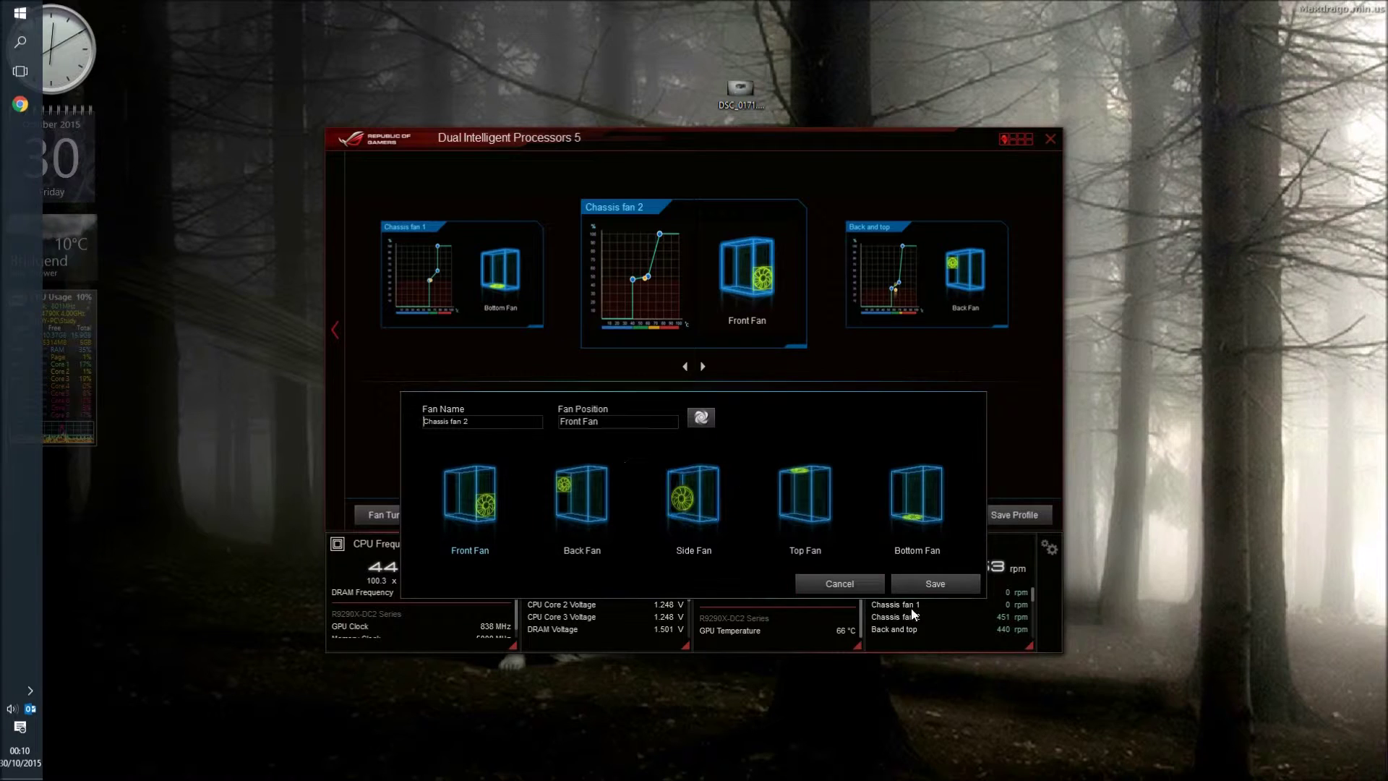
pyautogui.click(839, 583)
pyautogui.click(676, 273)
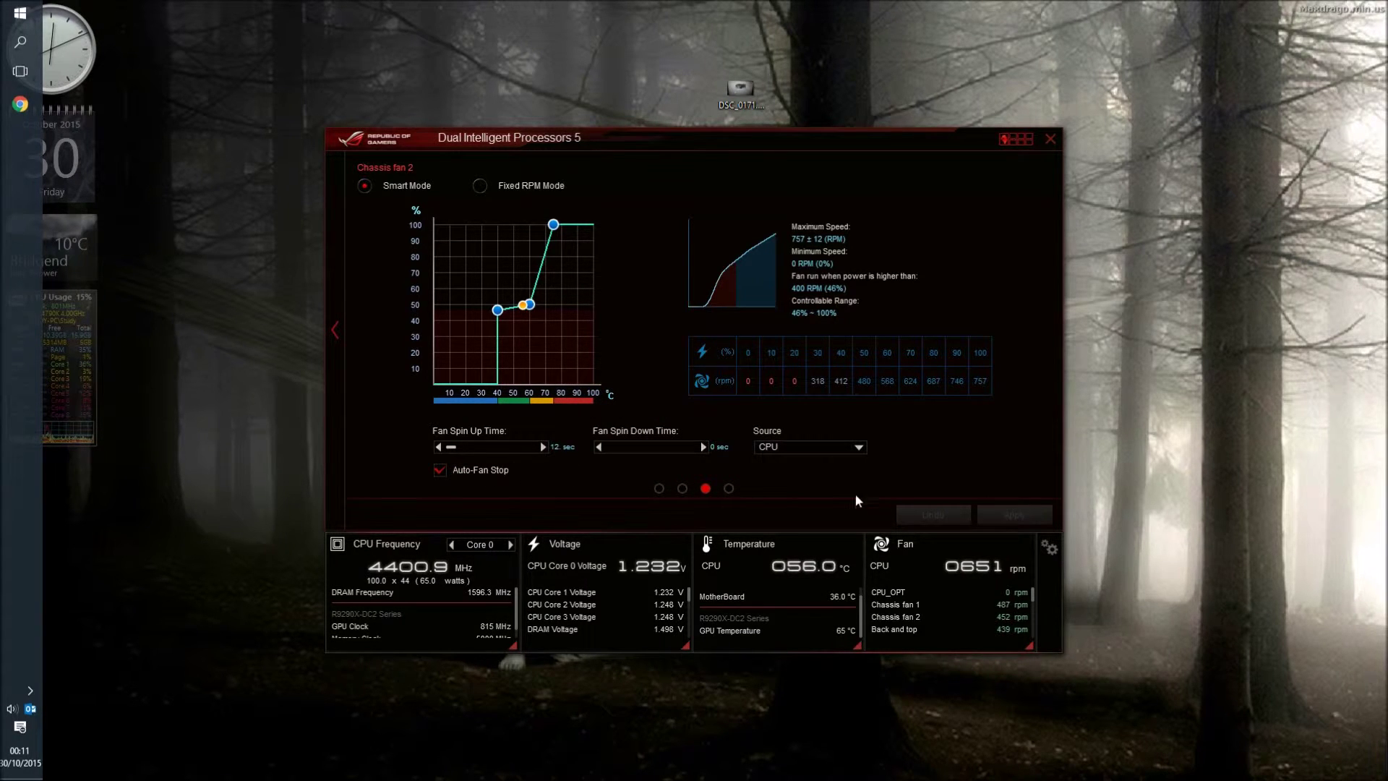
pyautogui.click(334, 330)
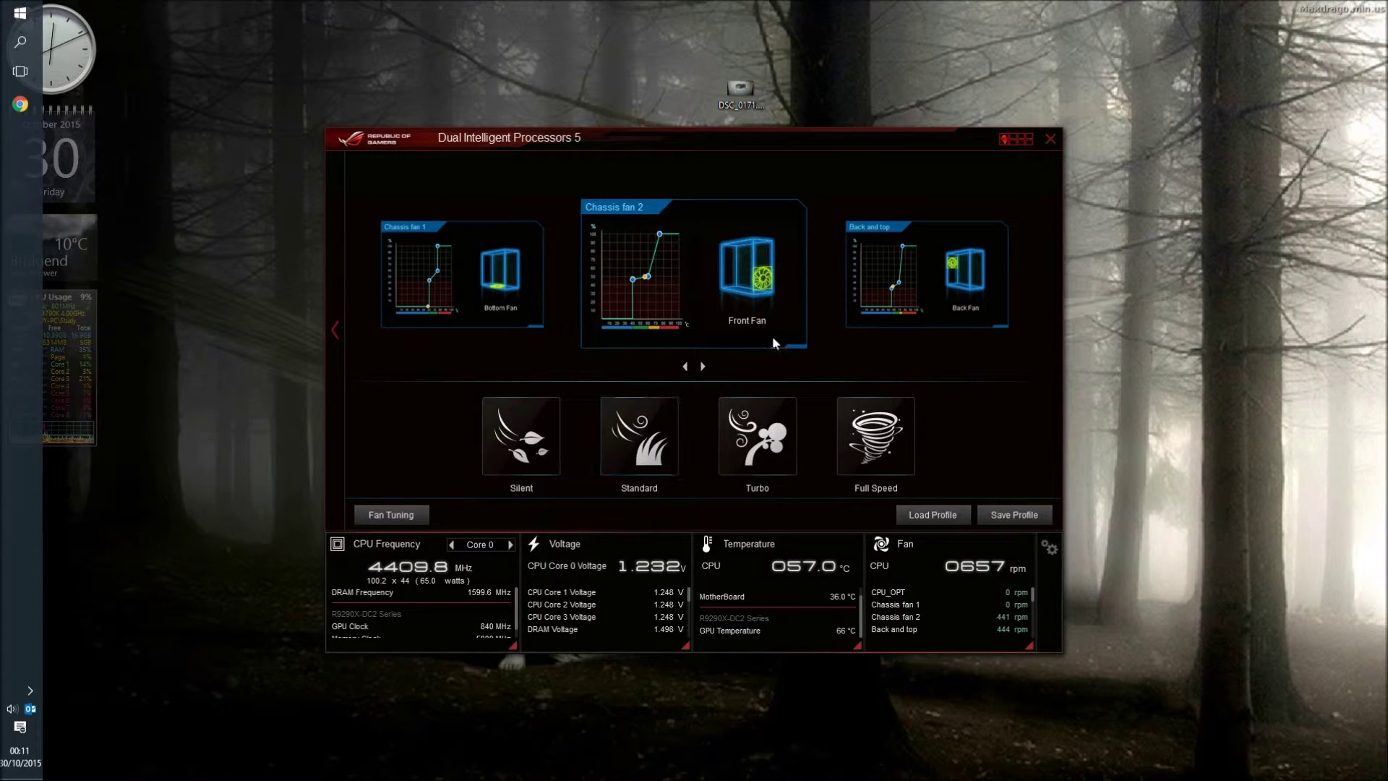
# - Centre the Back and top fan and open its Smart Mode curve and RPM table
pyautogui.click(963, 273)
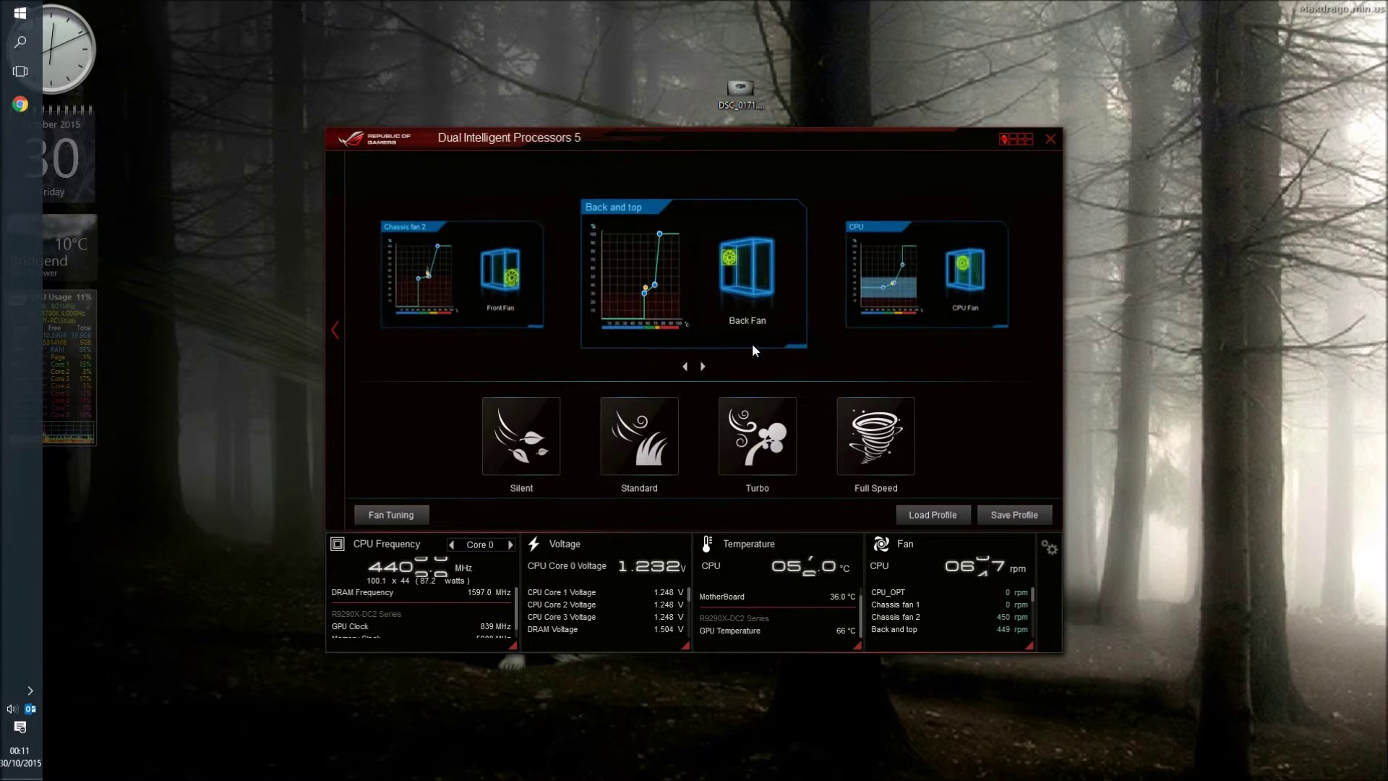
pyautogui.click(669, 292)
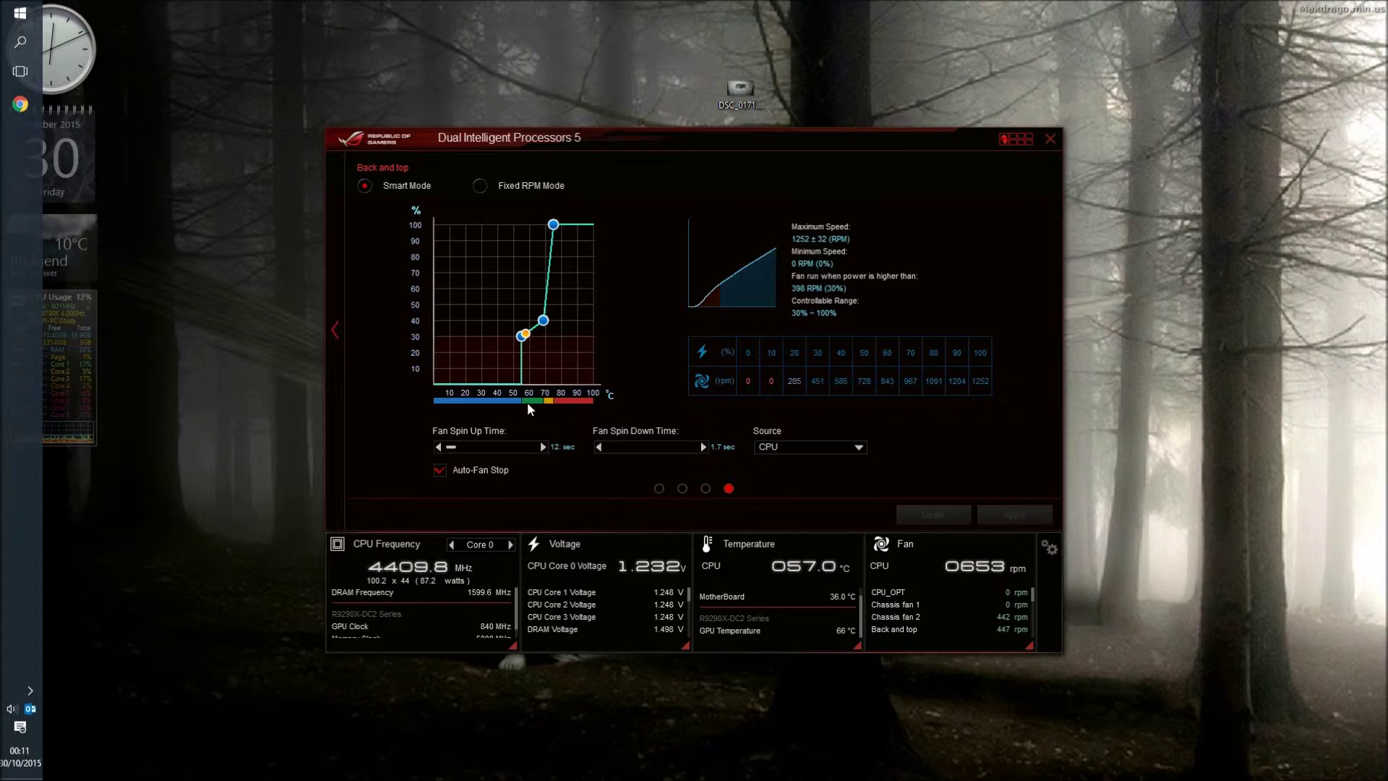
pyautogui.moveTo(522, 345)
# - Reopen Fan Xpert 3, cycle the carousel back to the CPU fan, and open its position settings
pyautogui.click(341, 314)
pyautogui.click(331, 337)
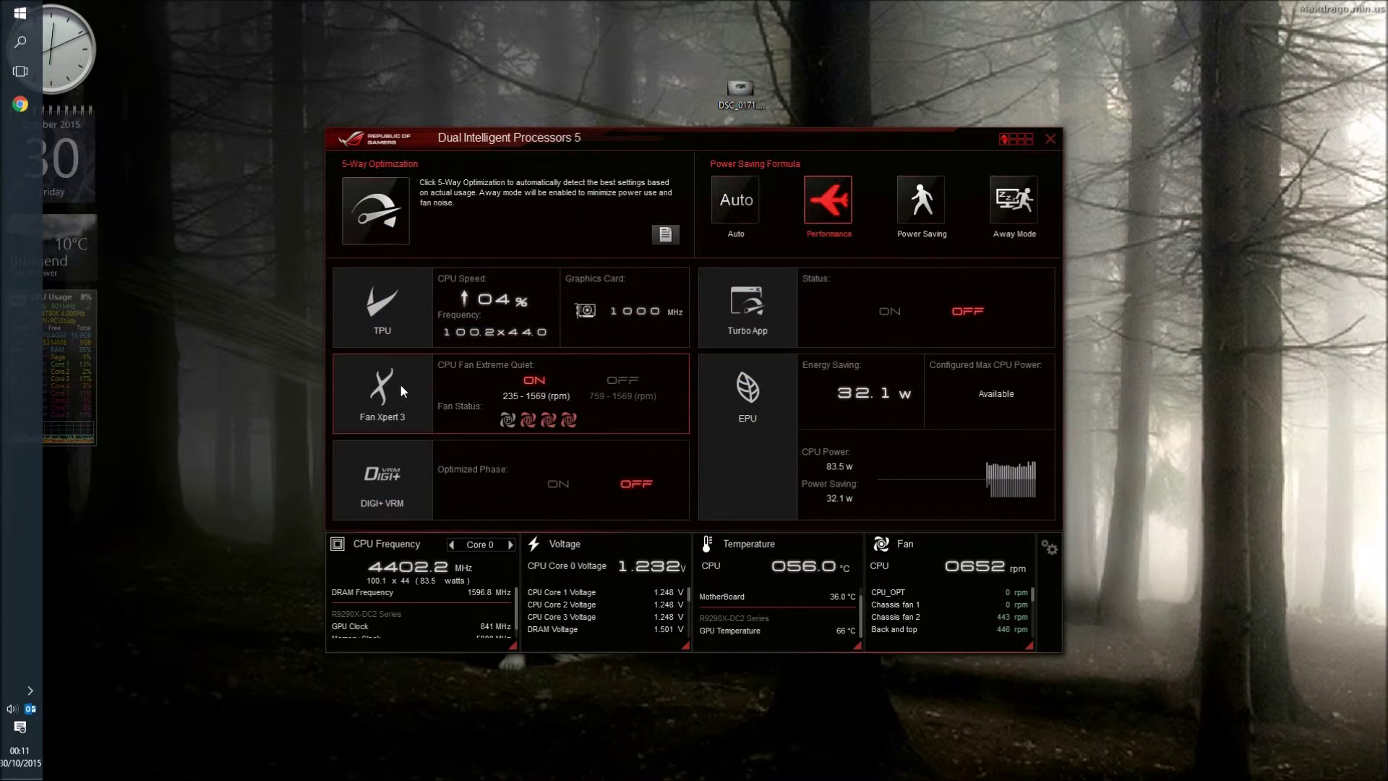
pyautogui.click(400, 391)
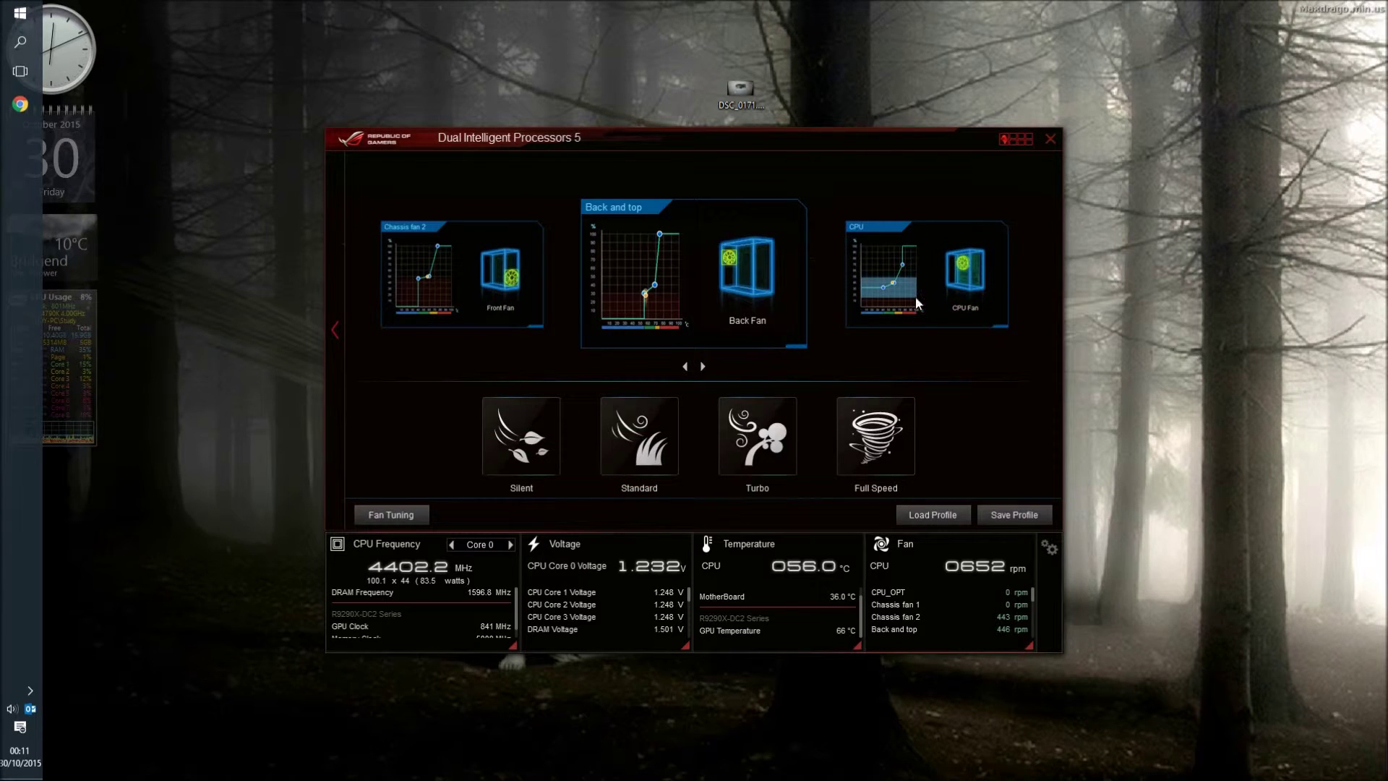
pyautogui.click(970, 288)
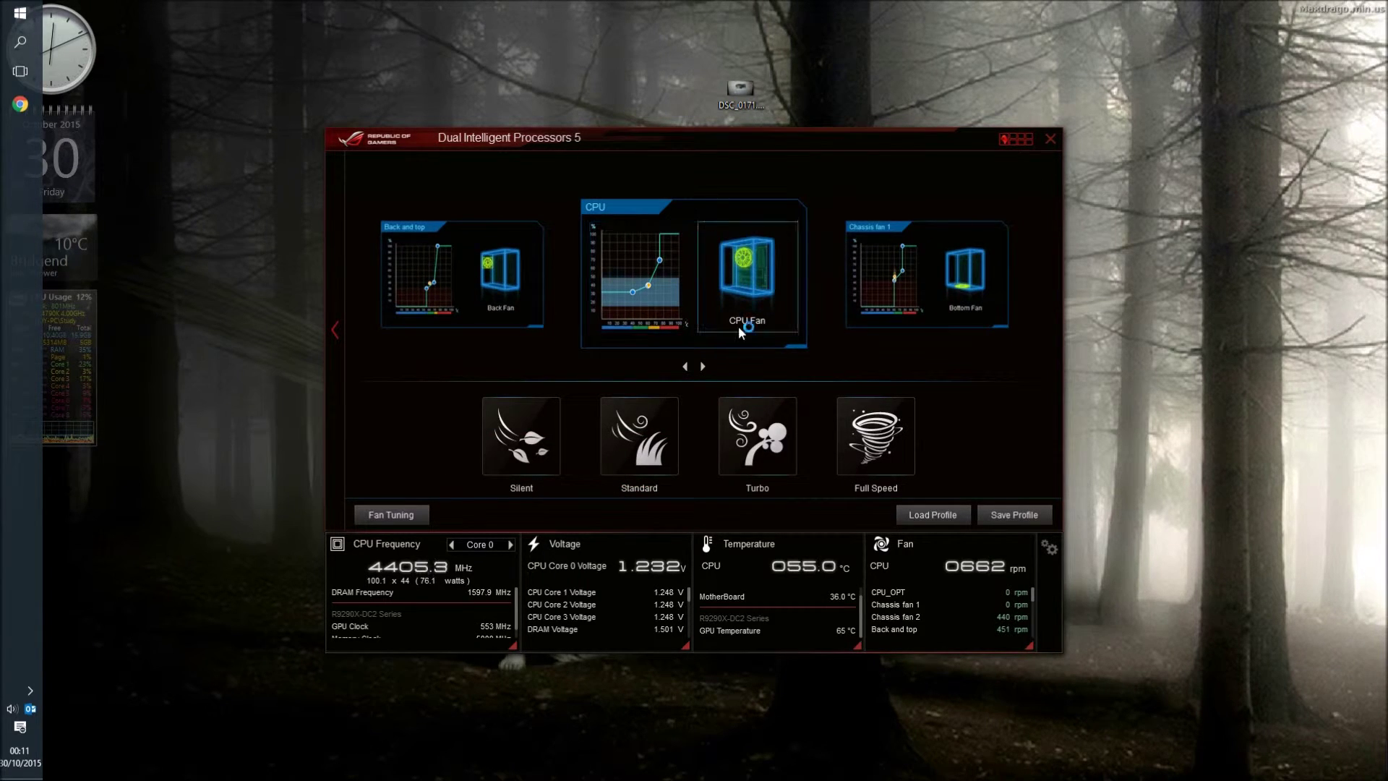
pyautogui.click(969, 287)
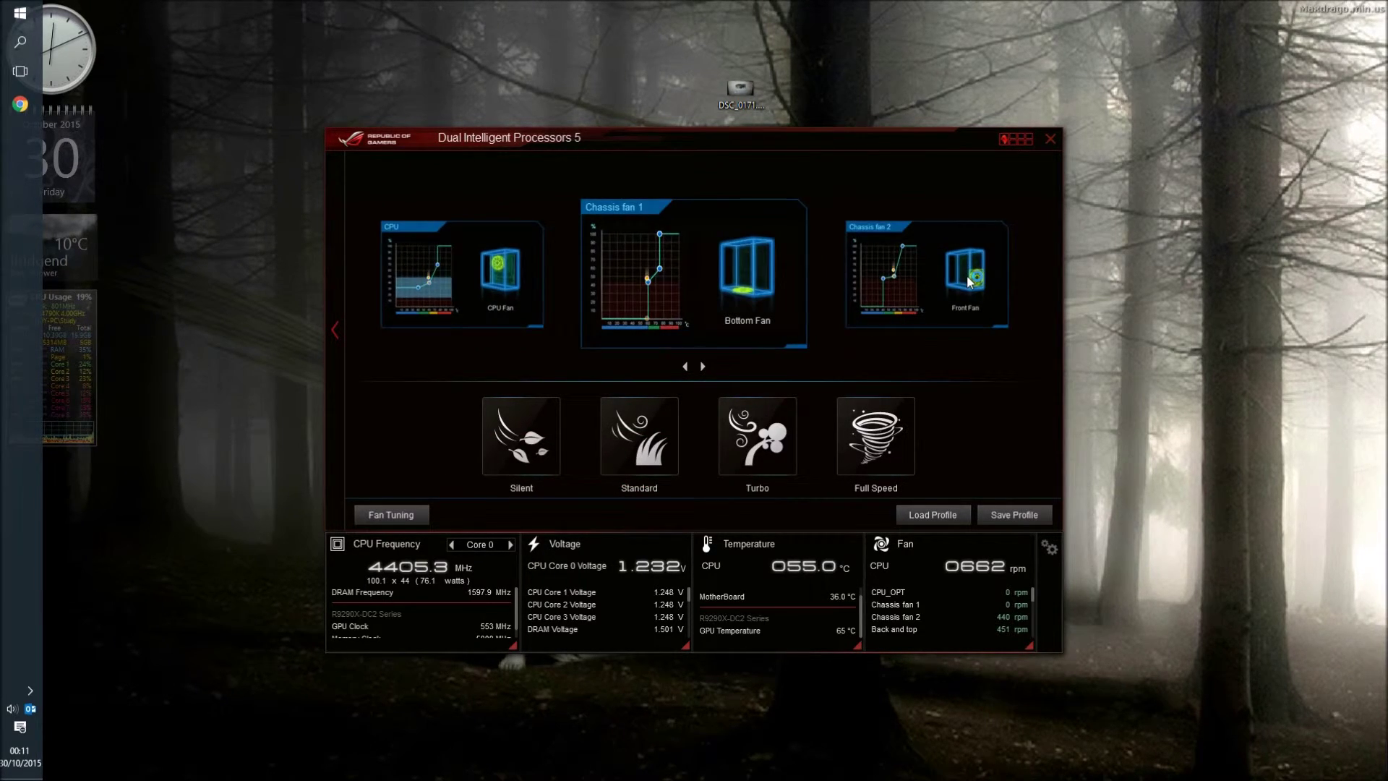
pyautogui.click(969, 280)
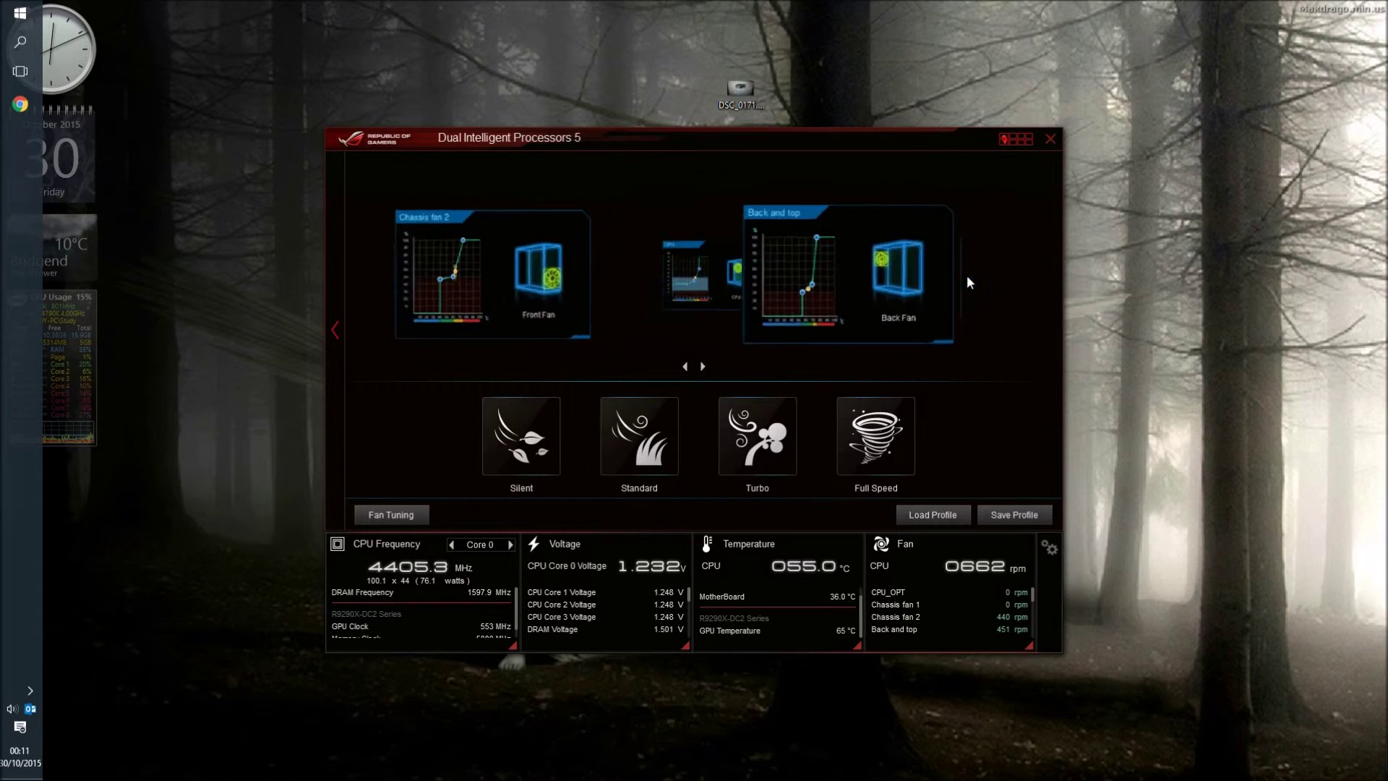
pyautogui.click(966, 275)
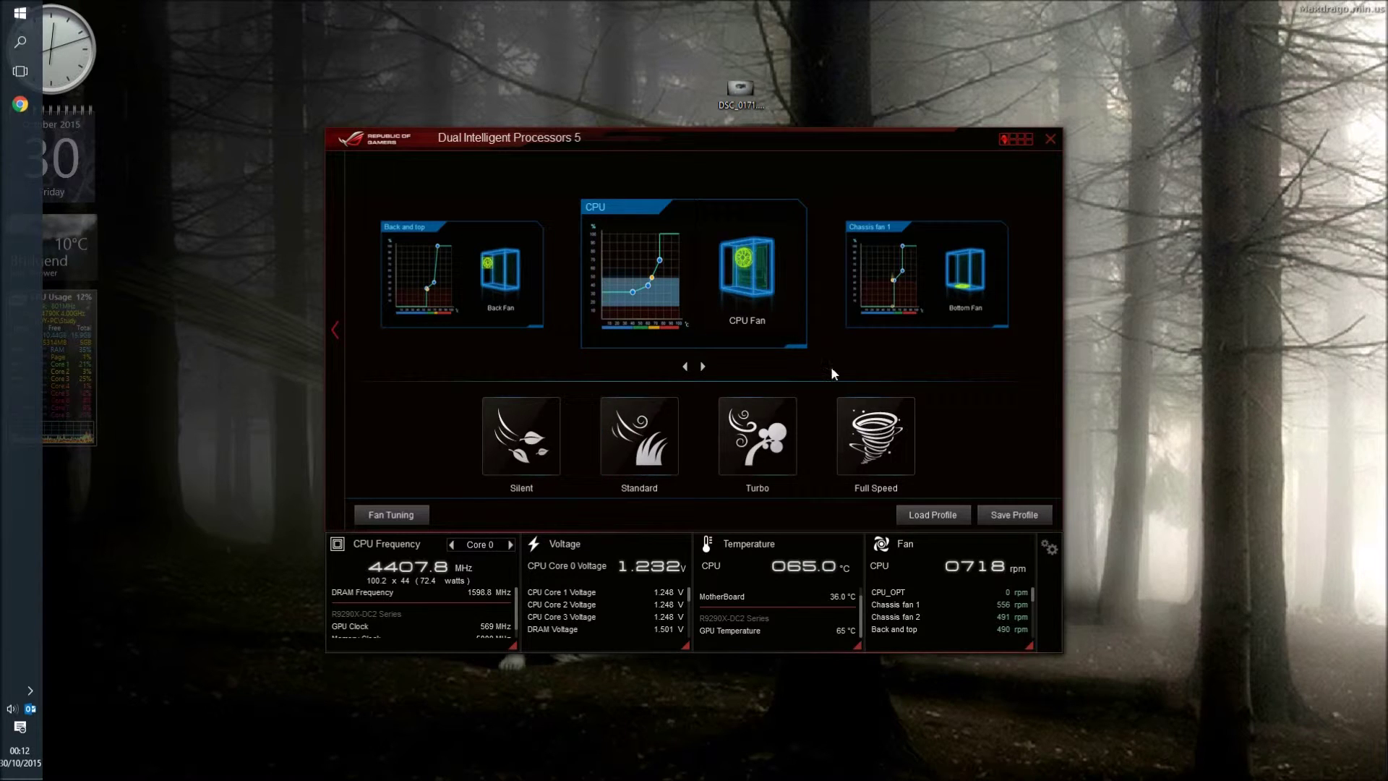
pyautogui.click(765, 283)
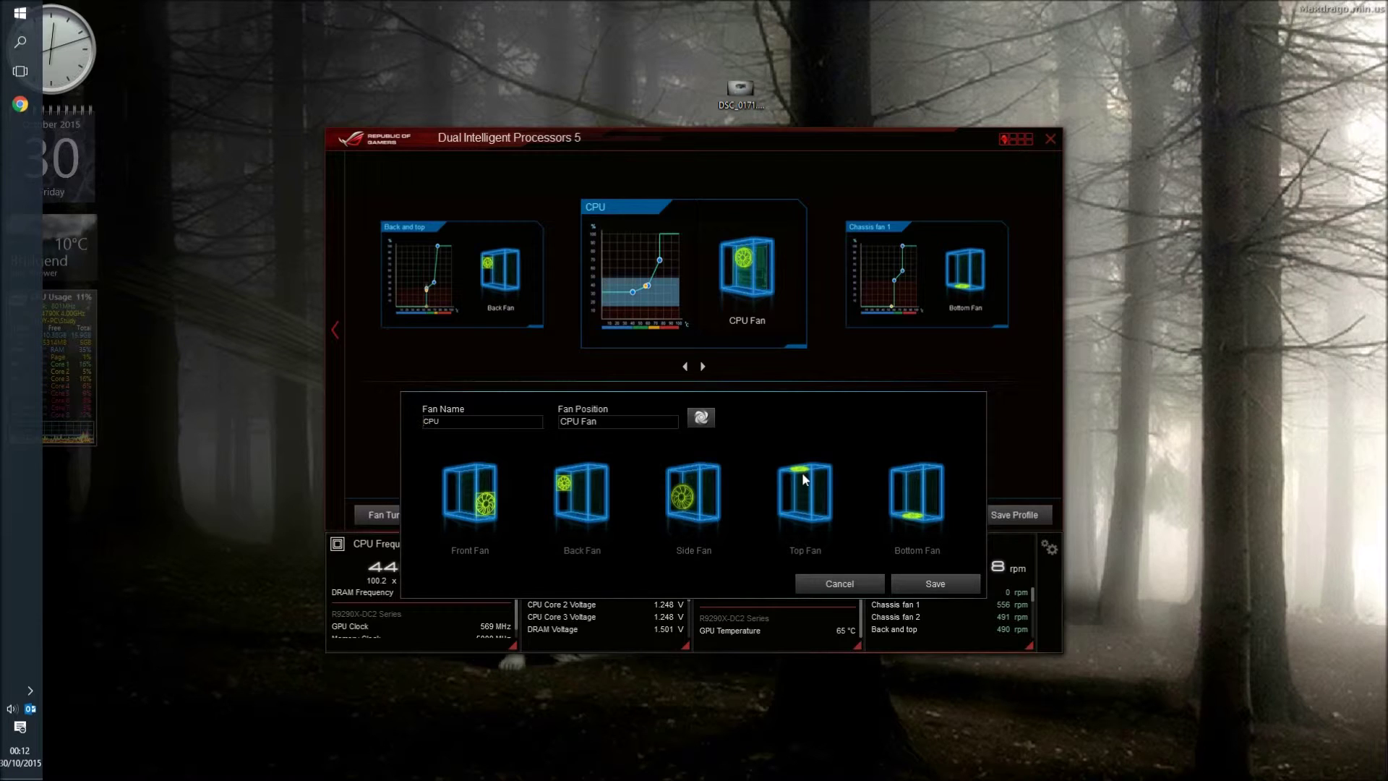
pyautogui.click(864, 582)
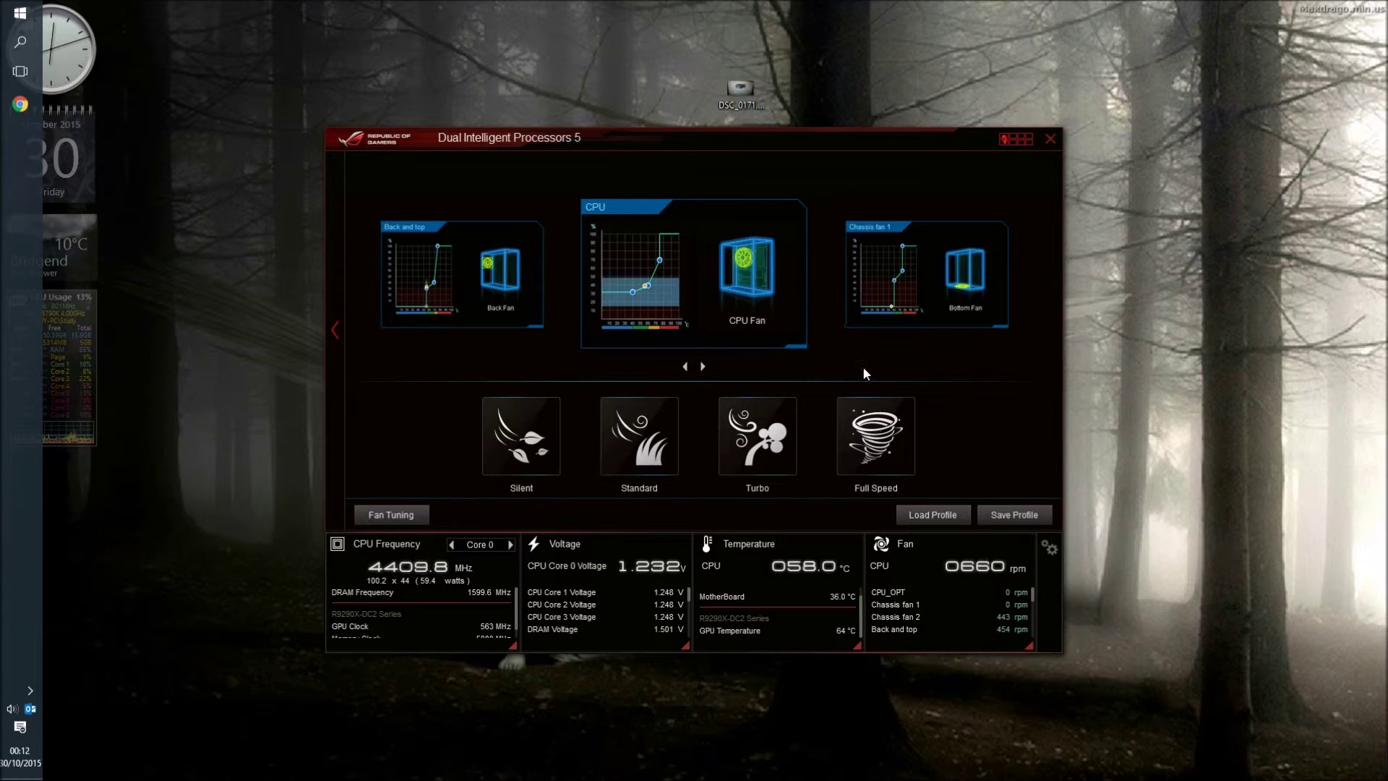
# - Try the Full Speed, Turbo and Standard fan presets, finishing on Silent
pyautogui.click(883, 447)
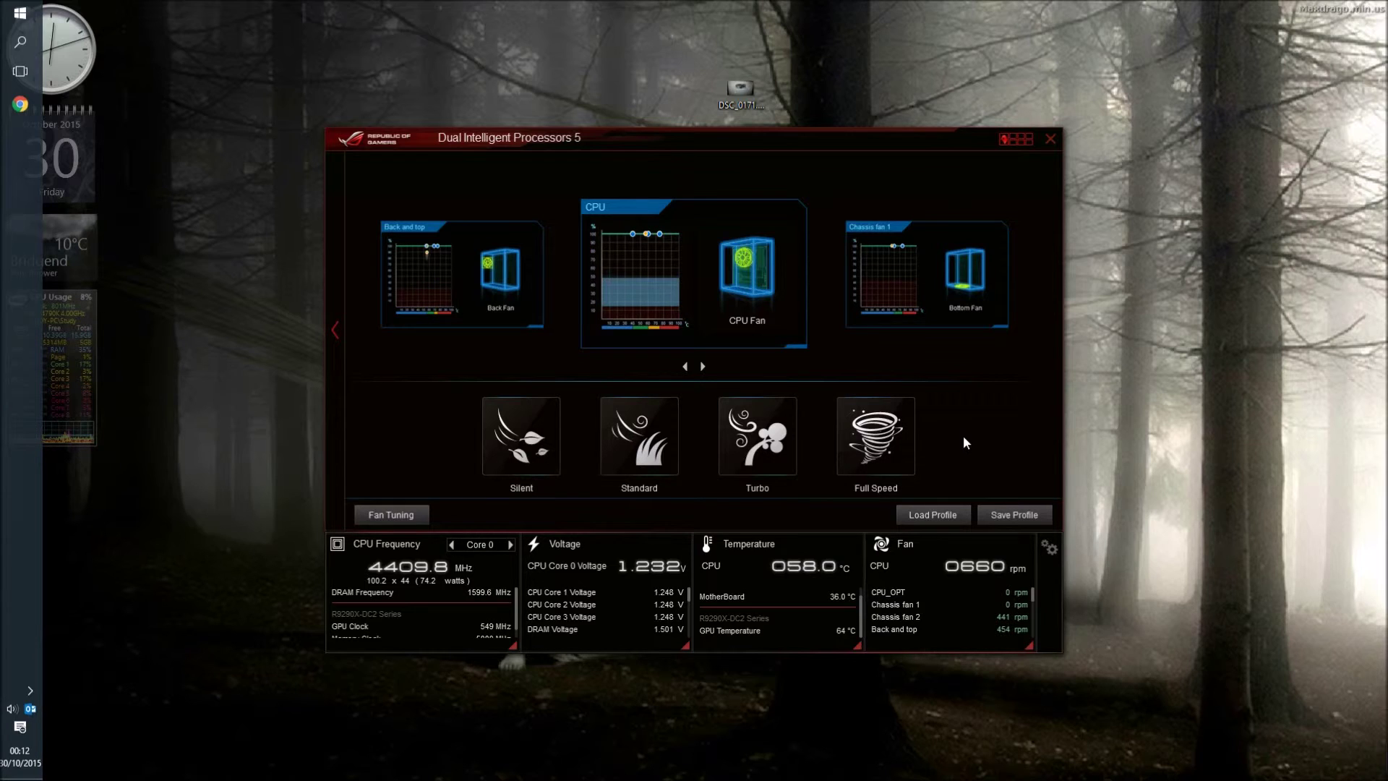
pyautogui.click(783, 450)
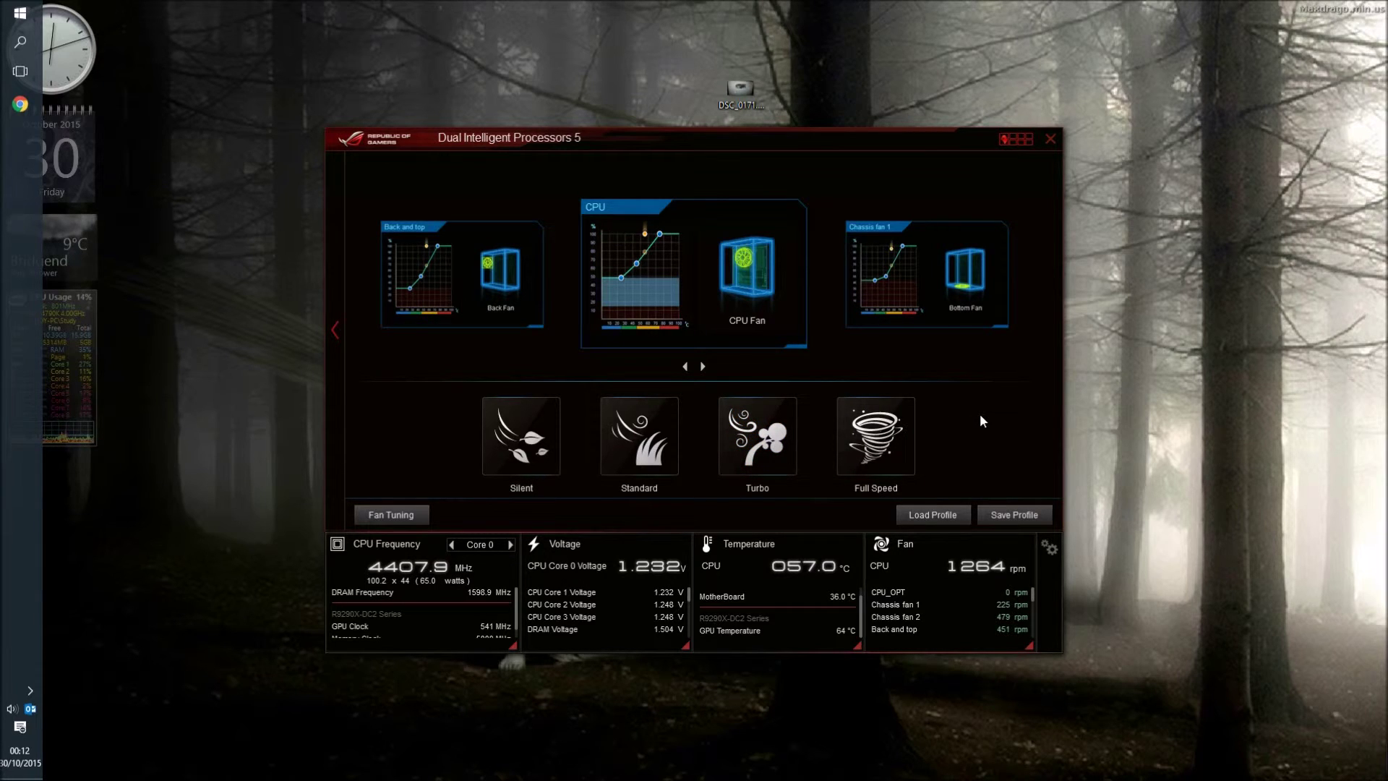
pyautogui.click(649, 443)
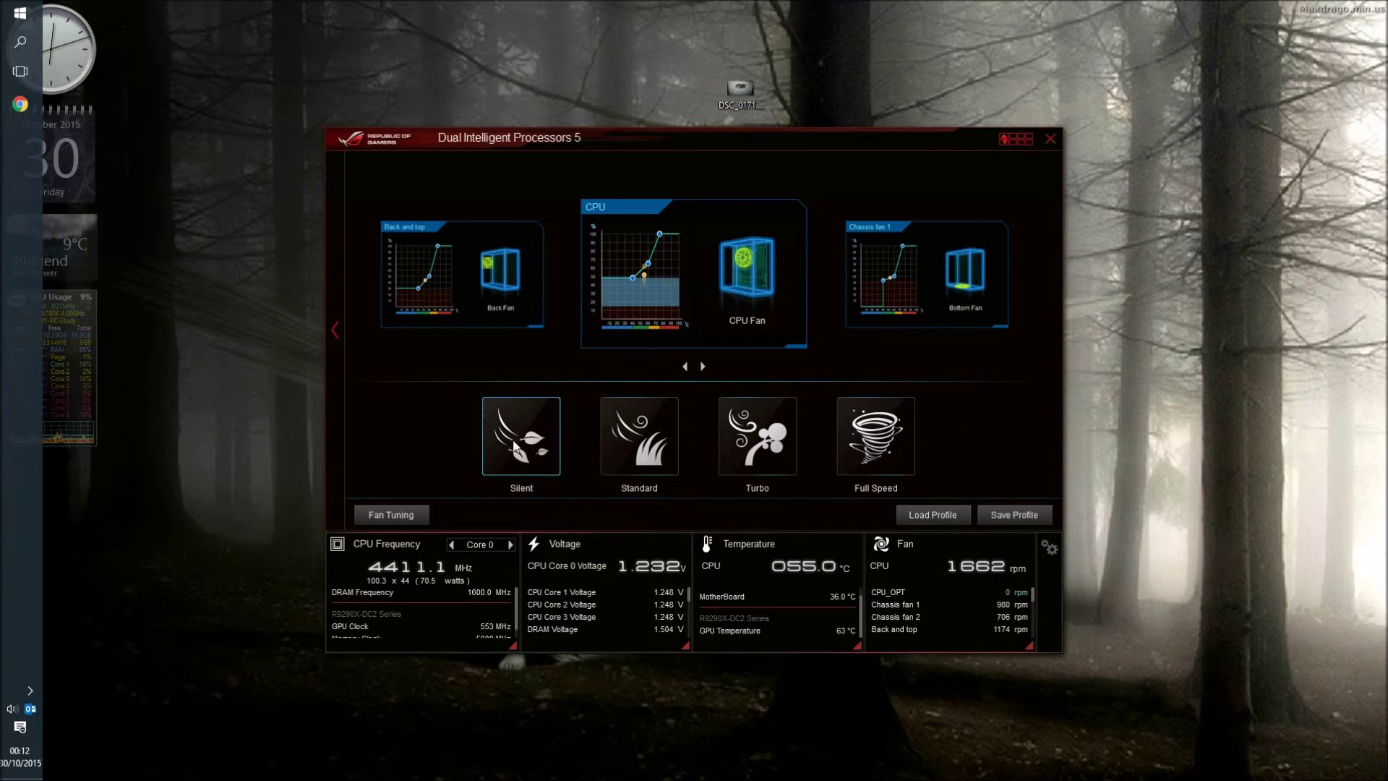
pyautogui.click(532, 446)
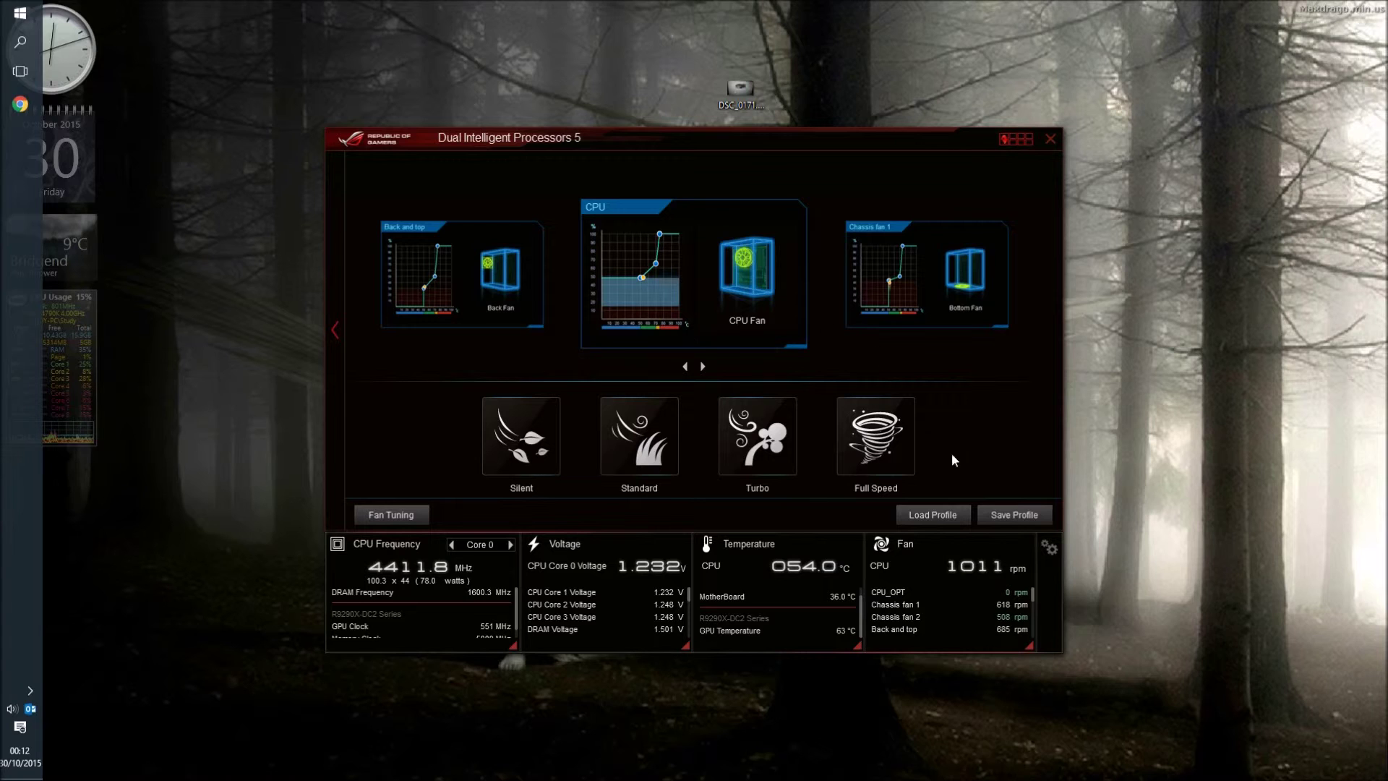
# - Save the current fan settings into the Personal1 profile slot
pyautogui.click(1020, 515)
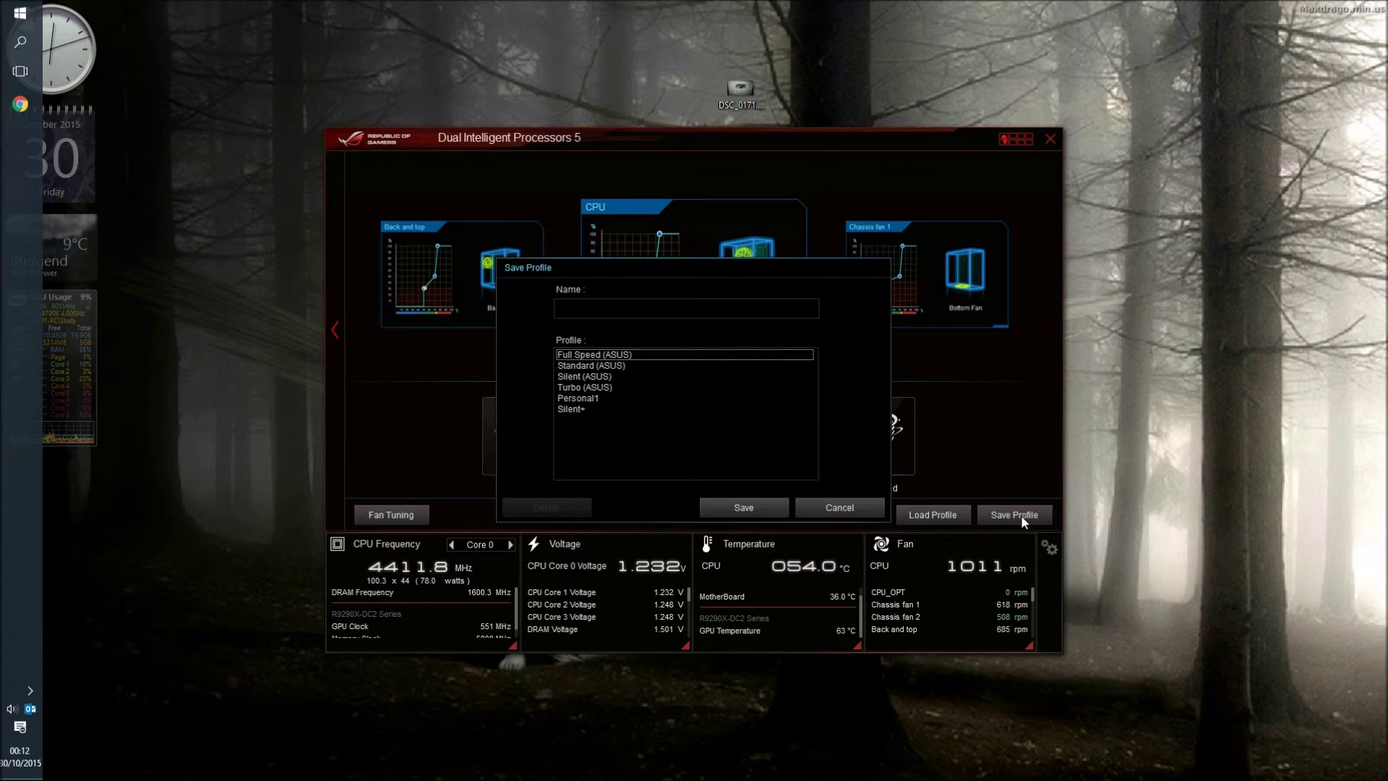
pyautogui.click(595, 400)
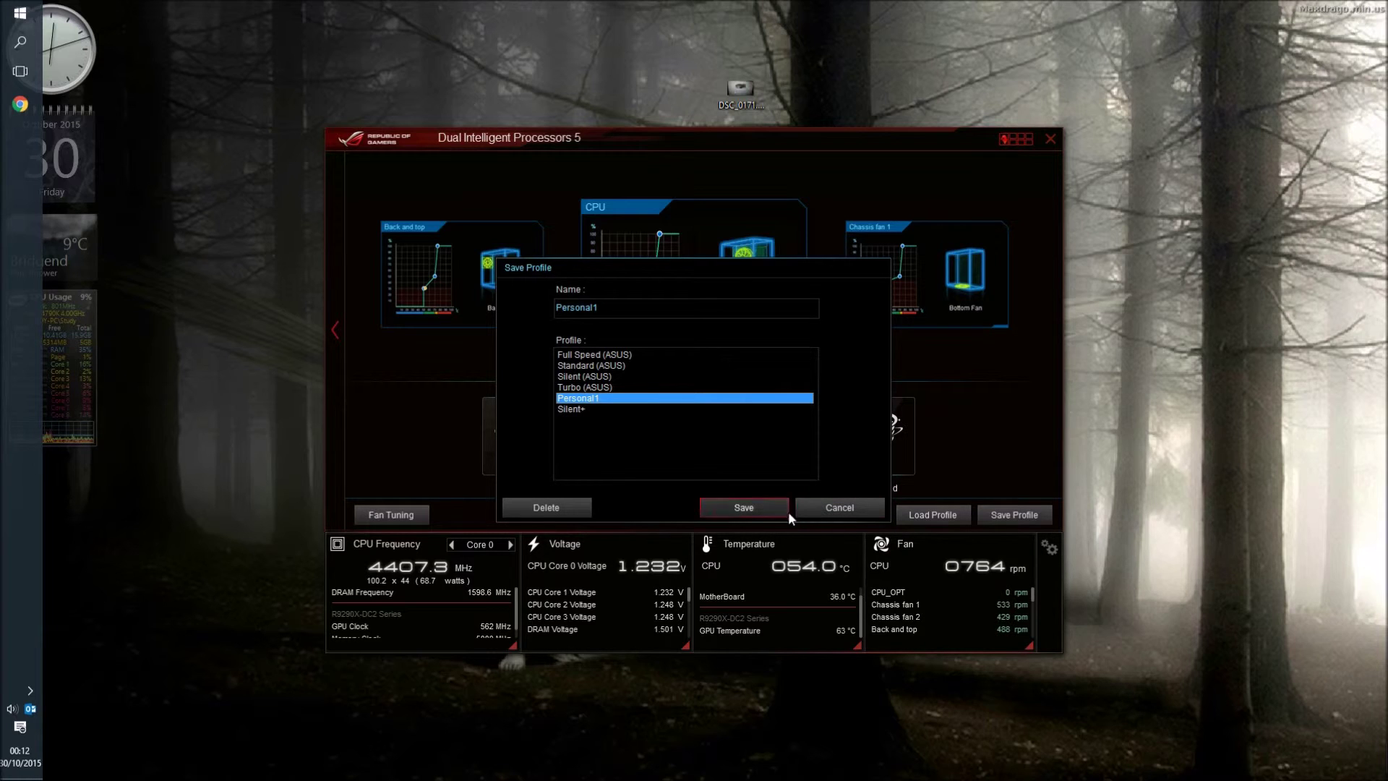
pyautogui.click(858, 510)
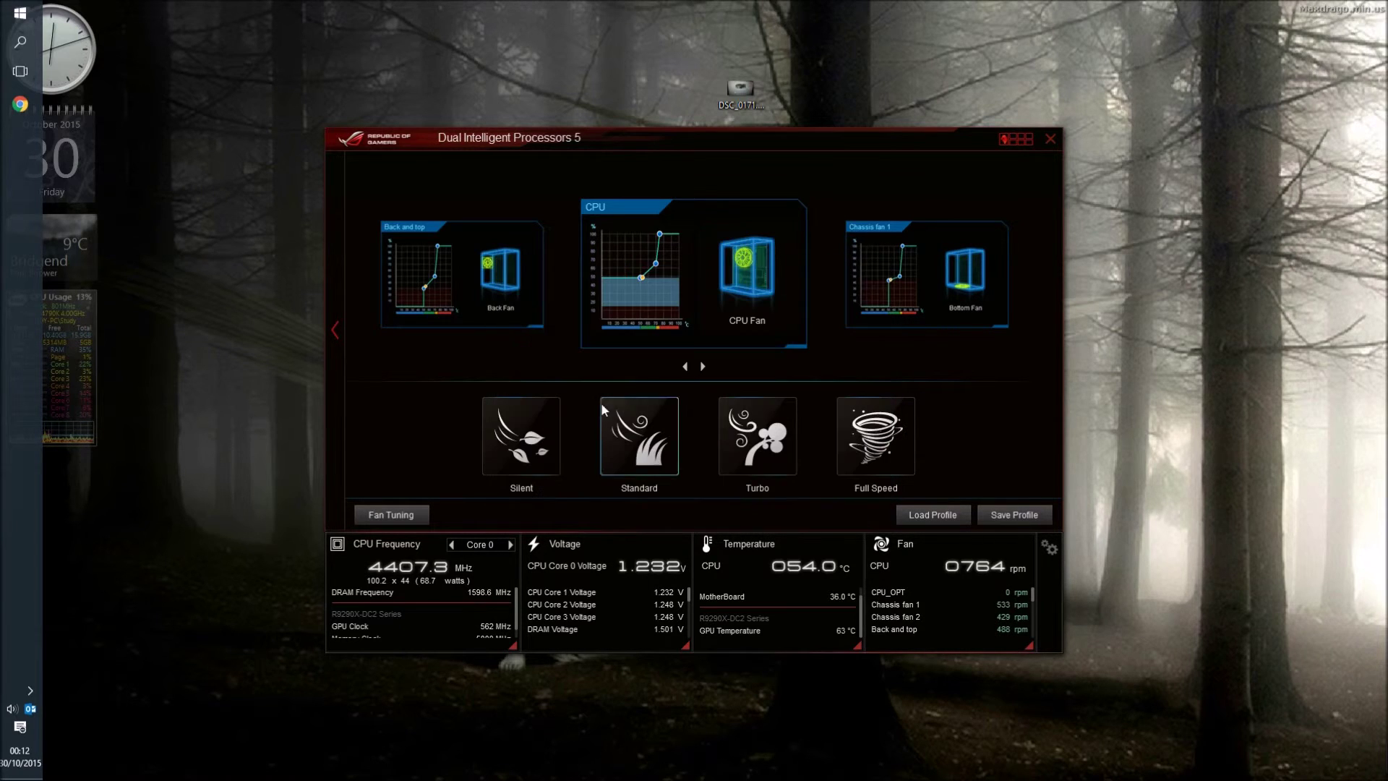
# - Load the Personal1 profile back onto the fan curves
pyautogui.click(918, 514)
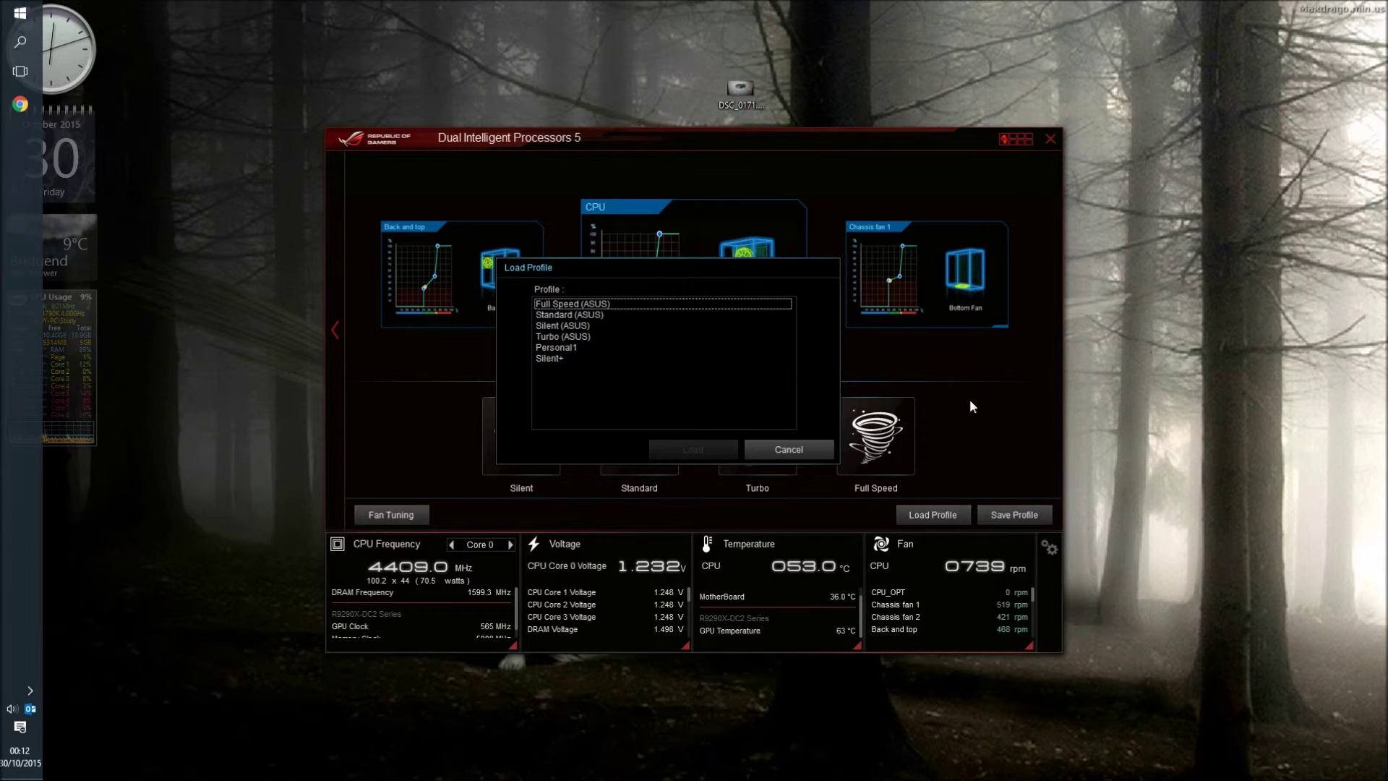
pyautogui.click(579, 347)
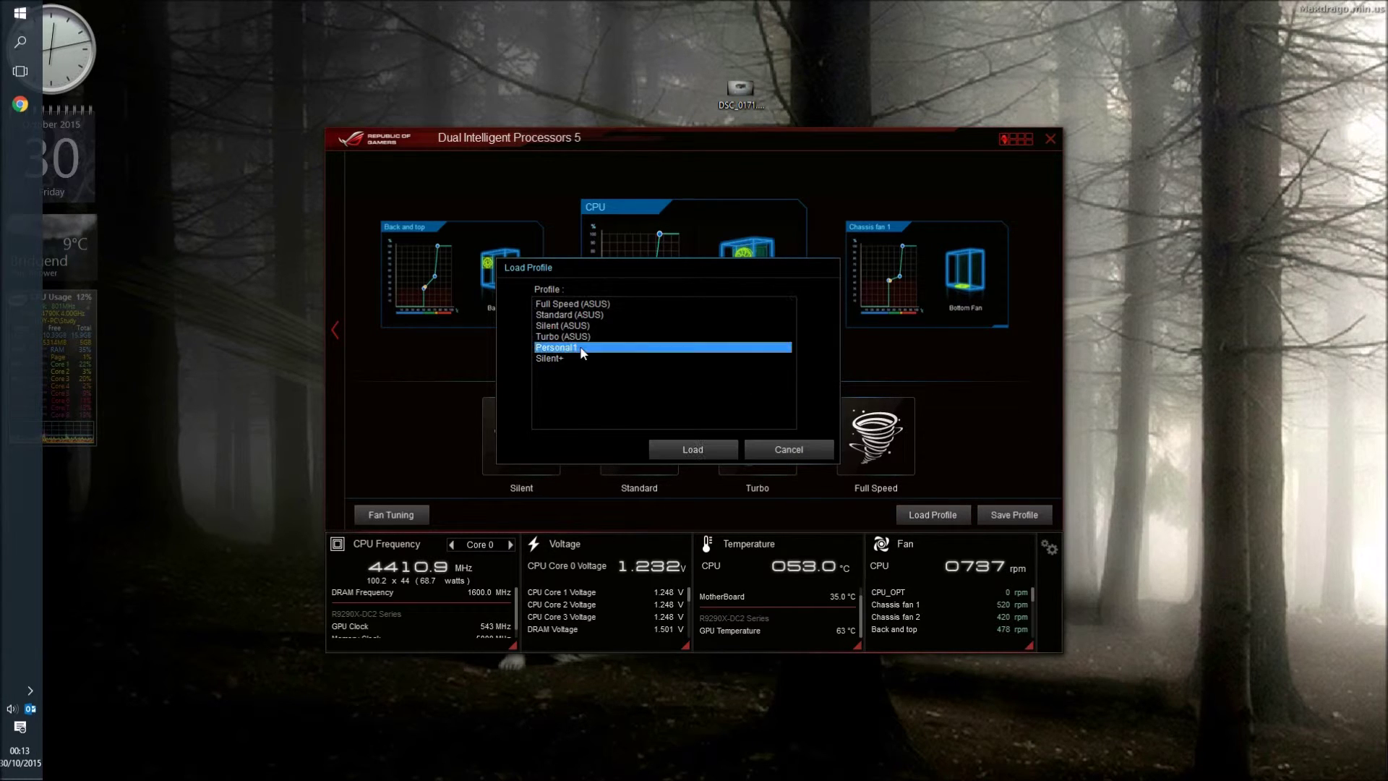
pyautogui.click(700, 454)
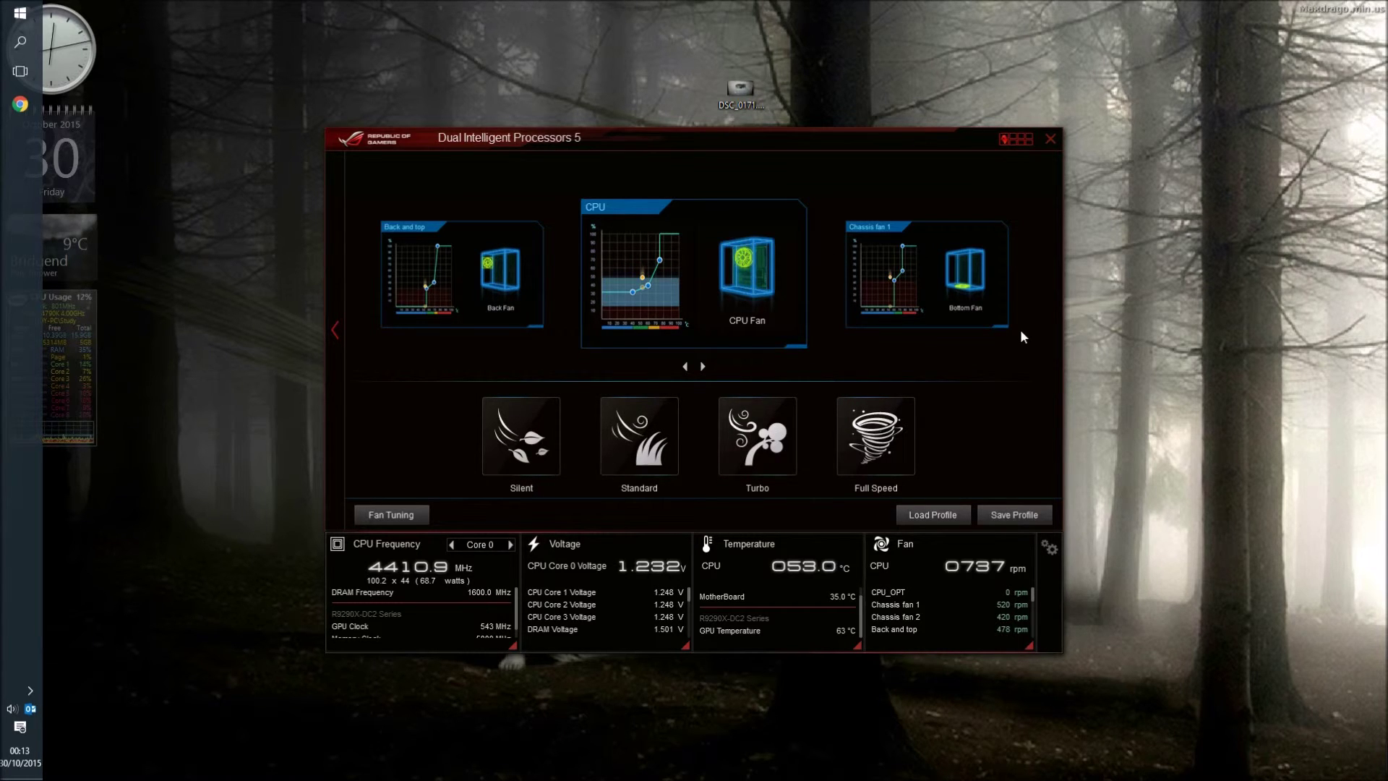
# - Leave Fan Xpert and return to the Dual Intelligent Processors 5 overview page
pyautogui.click(341, 328)
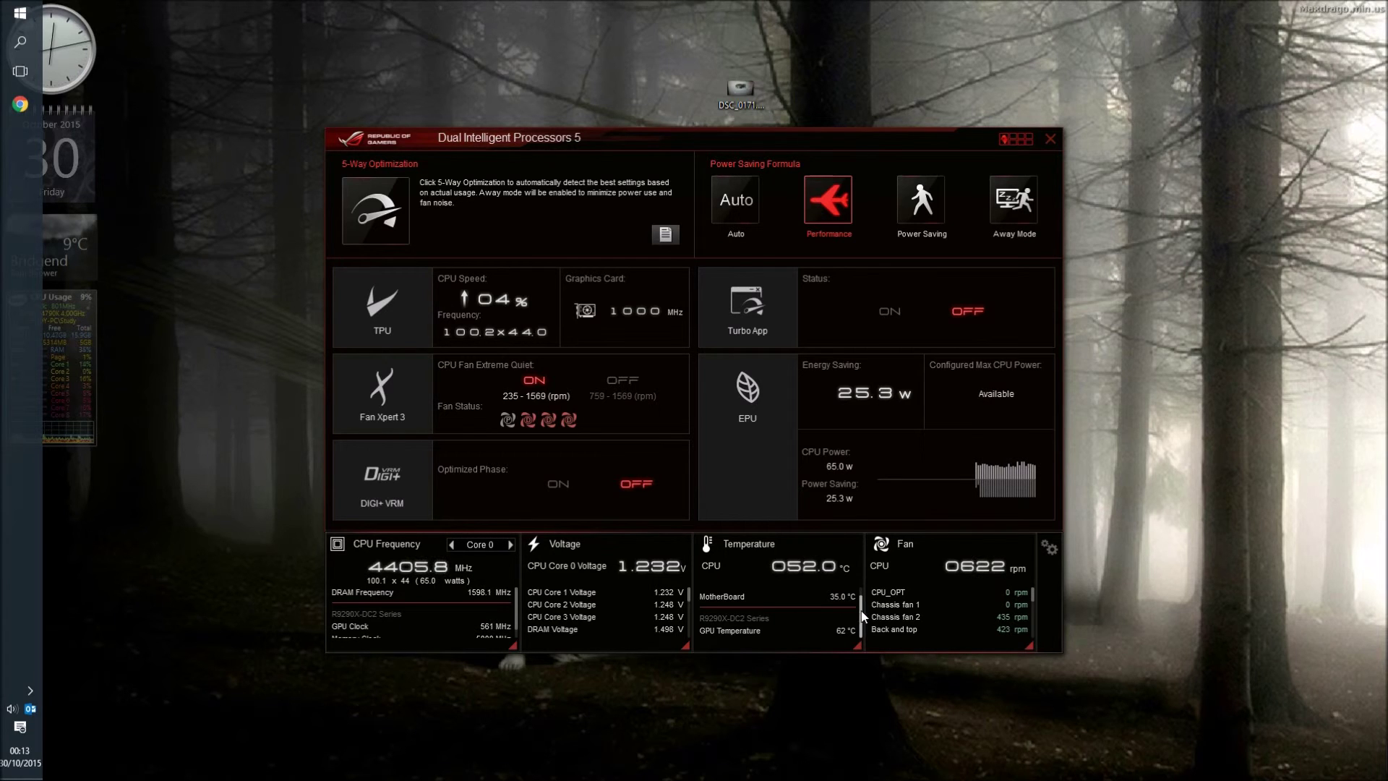
pyautogui.moveTo(862, 614)
pyautogui.mouseDown()
pyautogui.moveTo(860, 597)
pyautogui.moveTo(859, 618)
pyautogui.mouseUp()
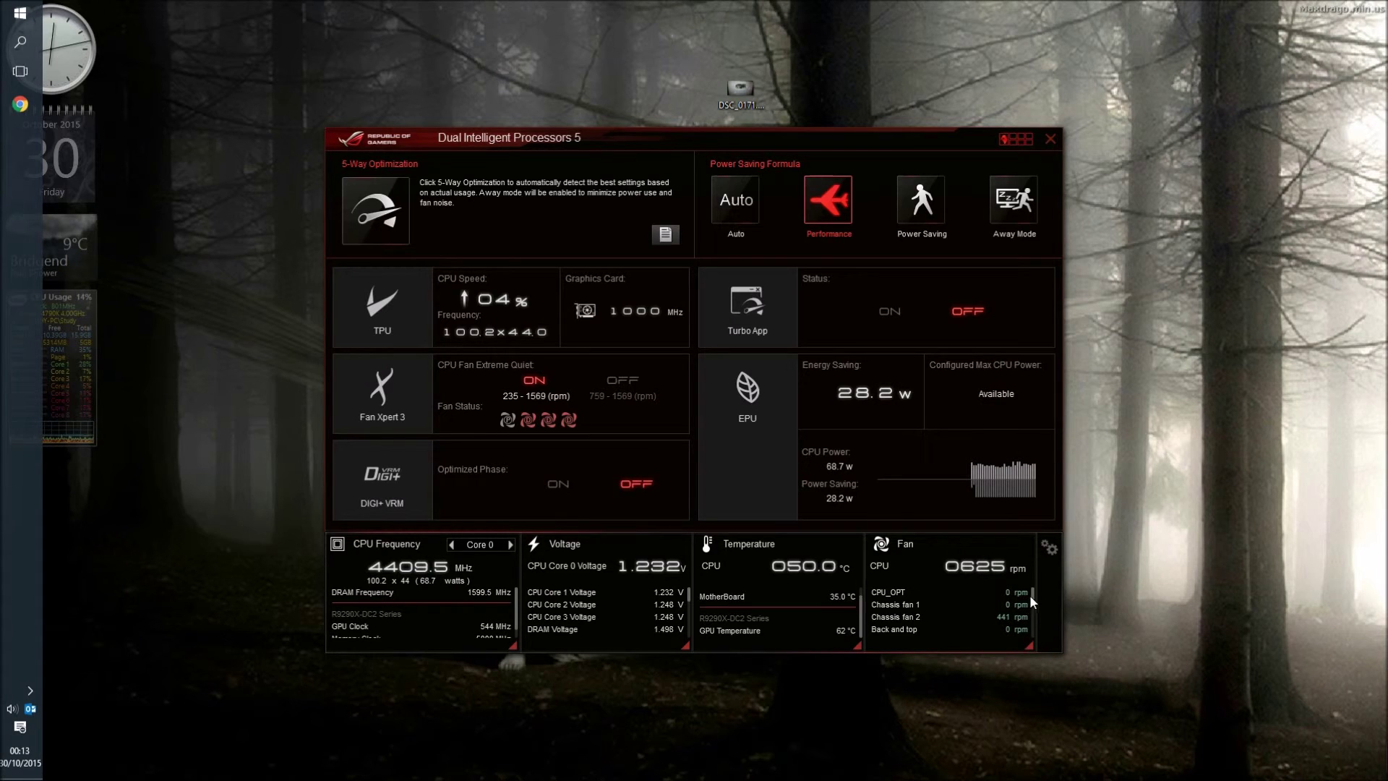
pyautogui.moveTo(1034, 597); pyautogui.dragTo(1033, 609)
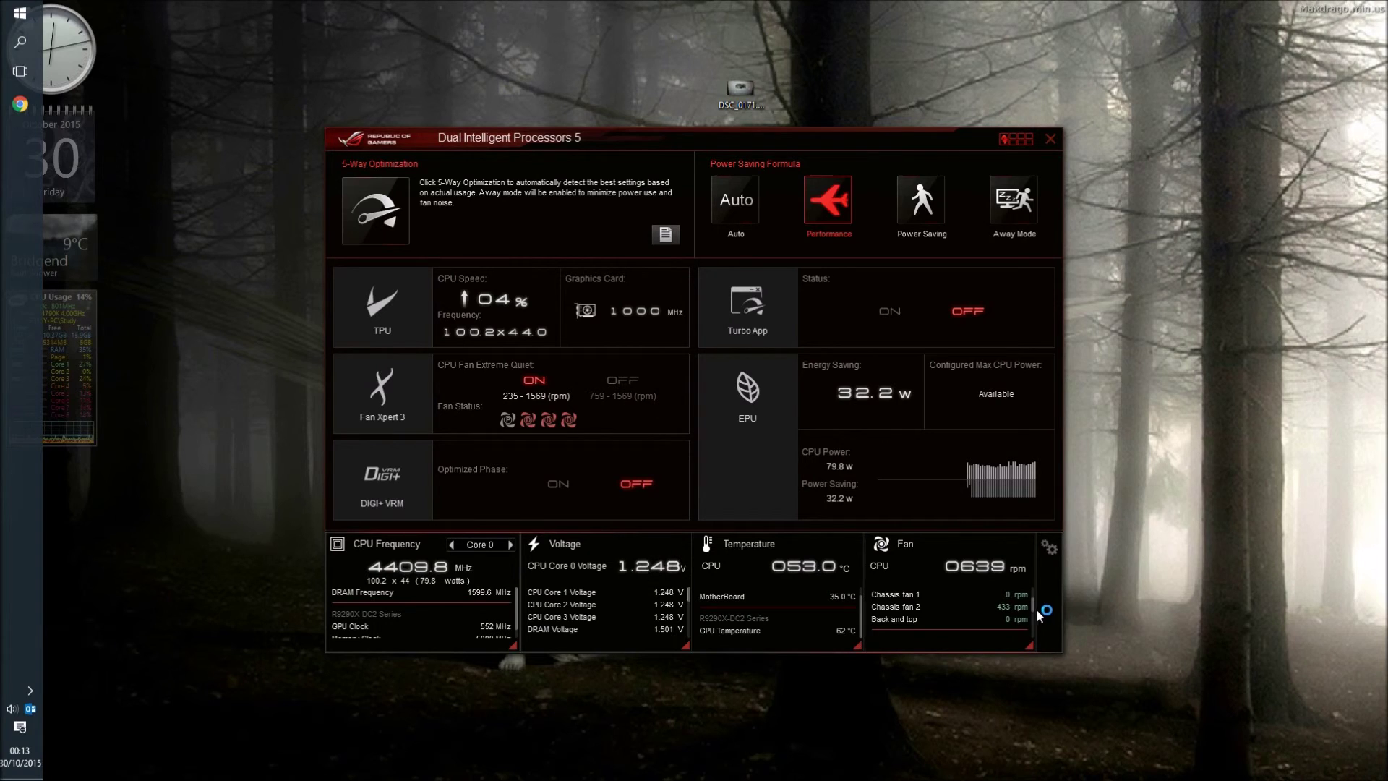
pyautogui.moveTo(1034, 612); pyautogui.dragTo(1038, 649)
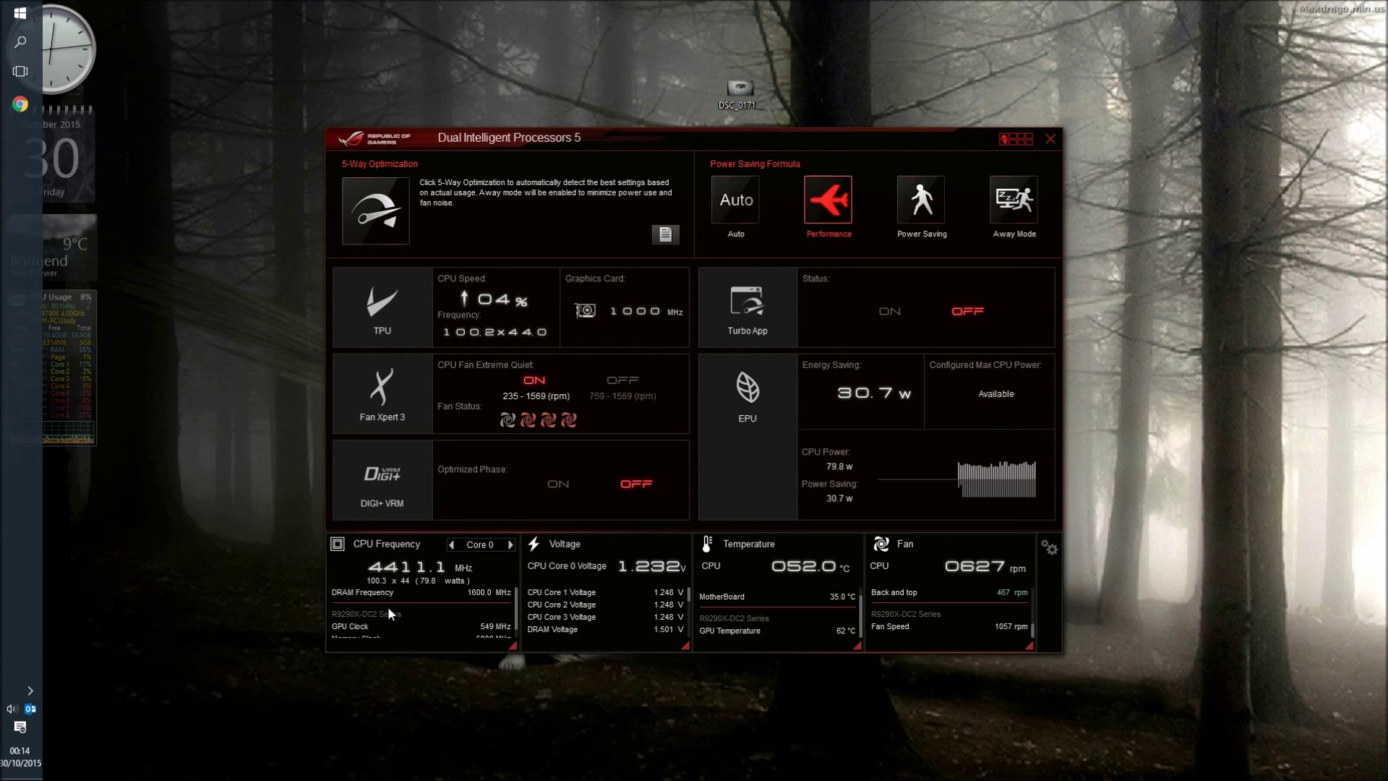
pyautogui.moveTo(521, 608); pyautogui.dragTo(521, 636)
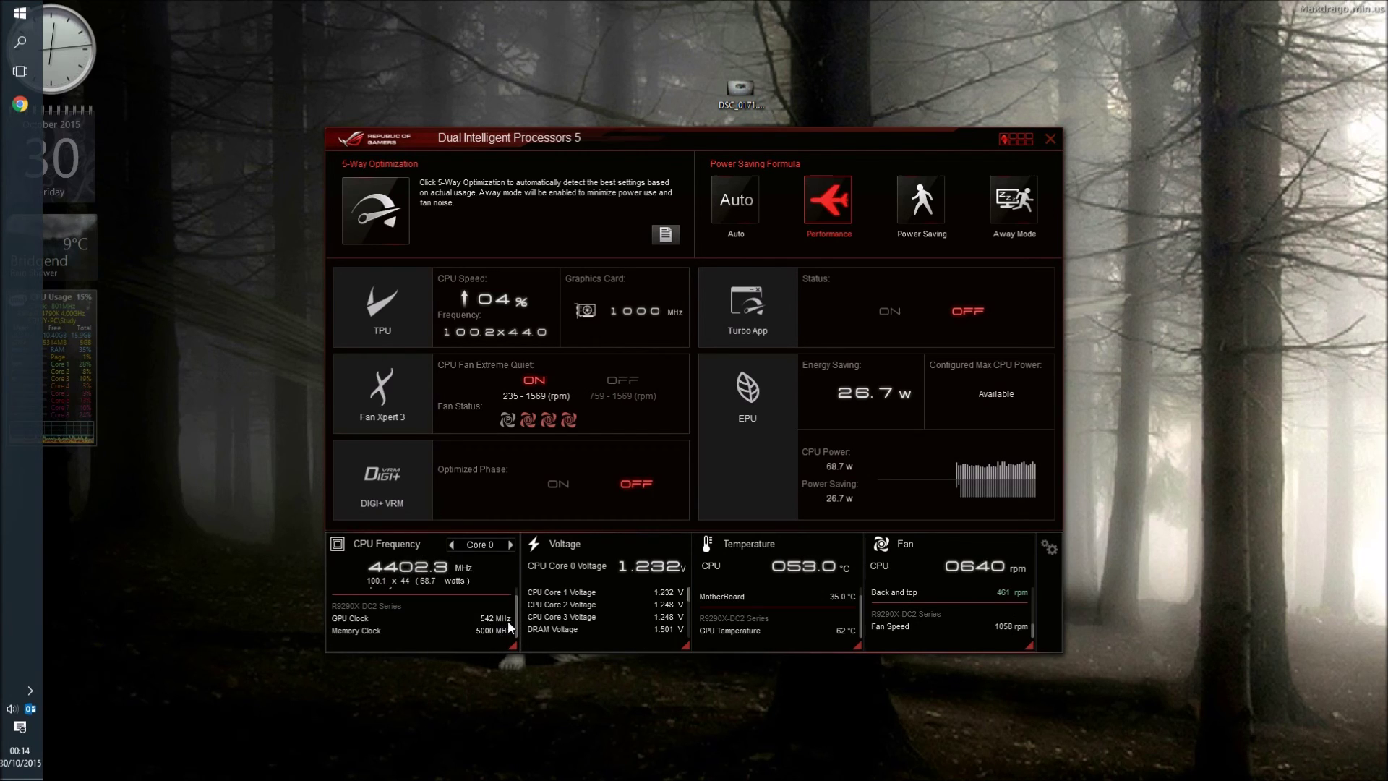